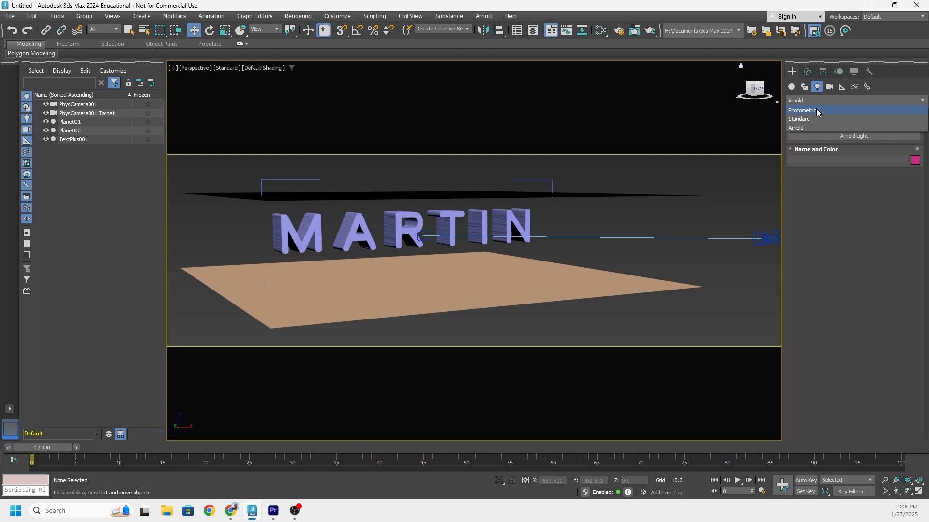
Step: Start creating an Arnold light with its color set to white and targeting turned off
click(798, 128)
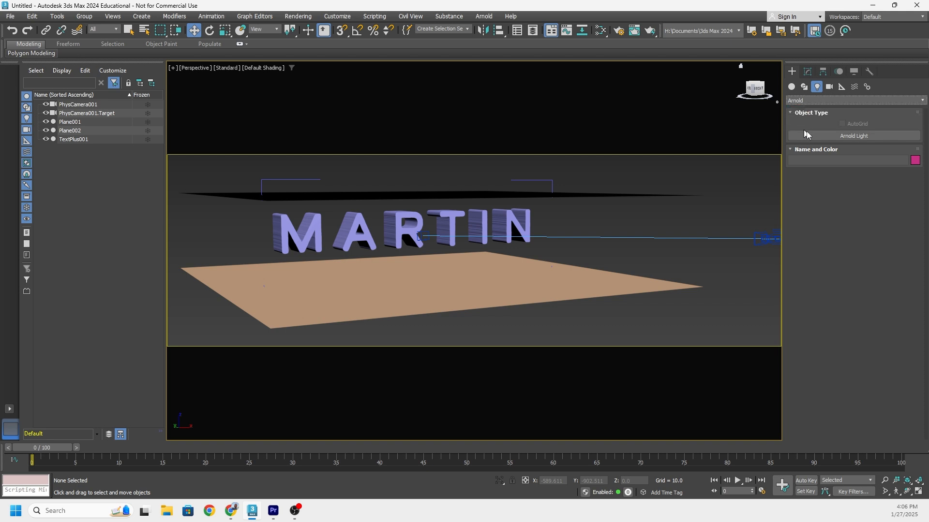
click(859, 138)
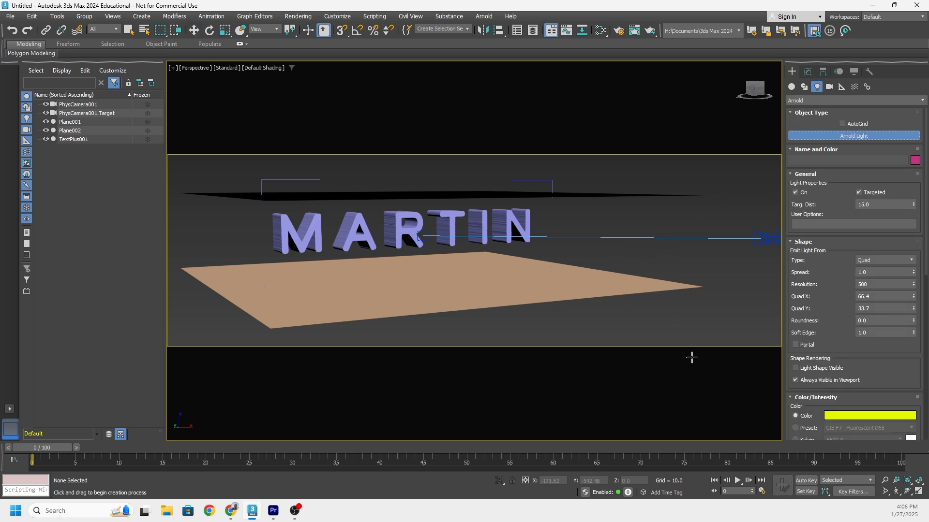
click(867, 416)
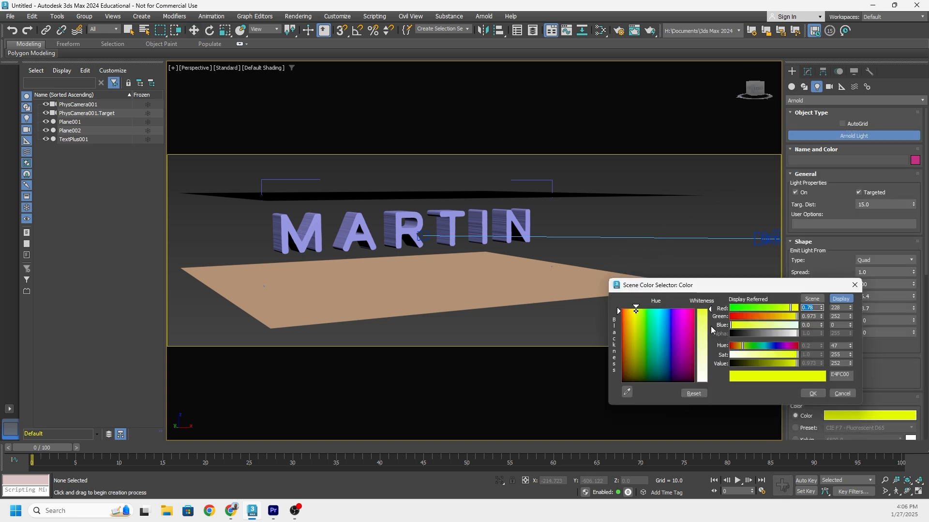
drag(710, 310, 719, 387)
click(810, 394)
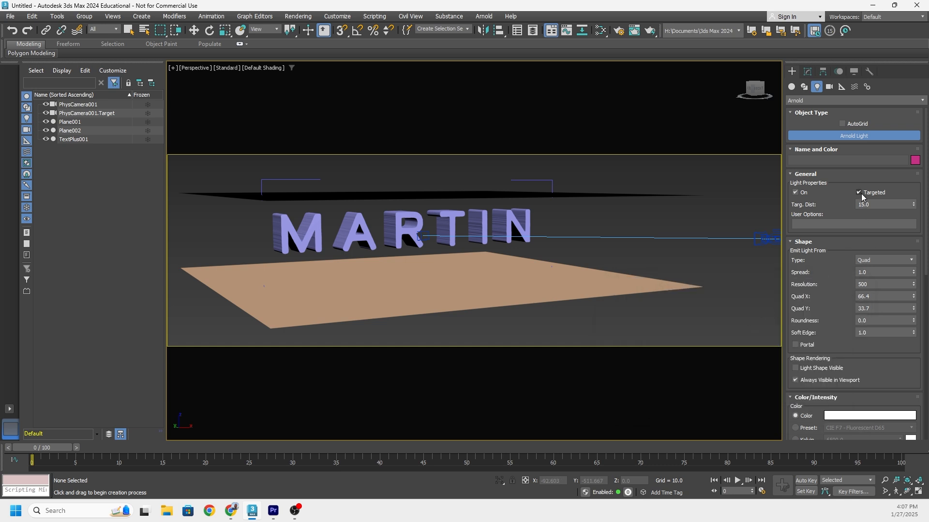
middle_drag(511, 307, 516, 283)
alt+middle_drag(642, 217, 642, 214)
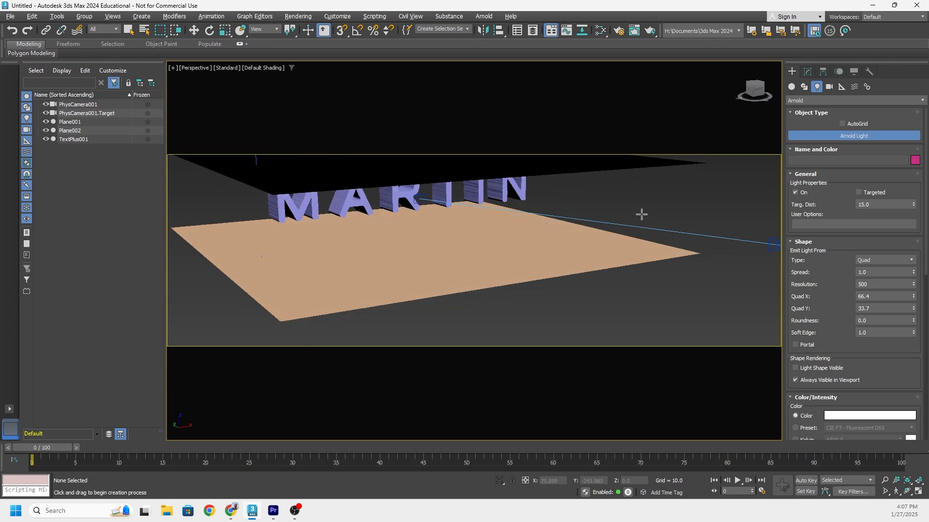
Step: Hide the physical camera and its target in the scene
click(46, 104)
click(46, 113)
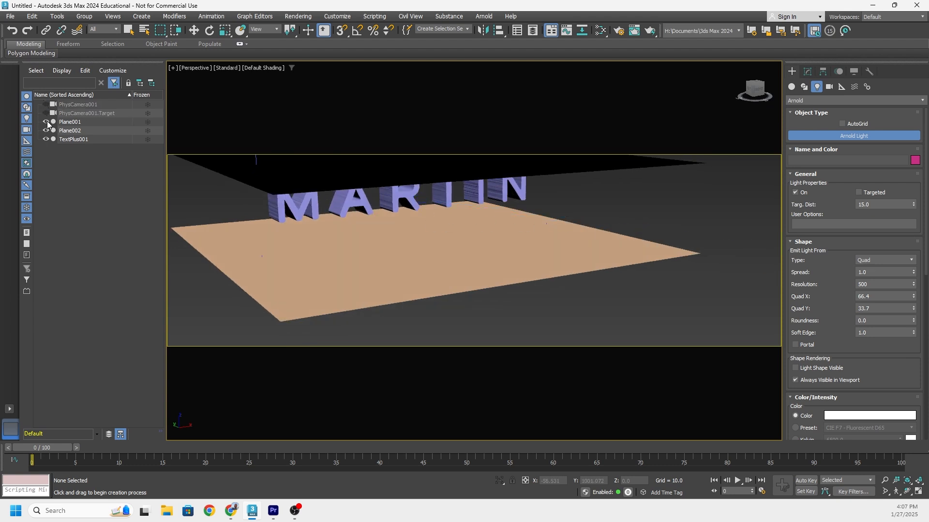
alt+middle_drag(573, 221, 556, 257)
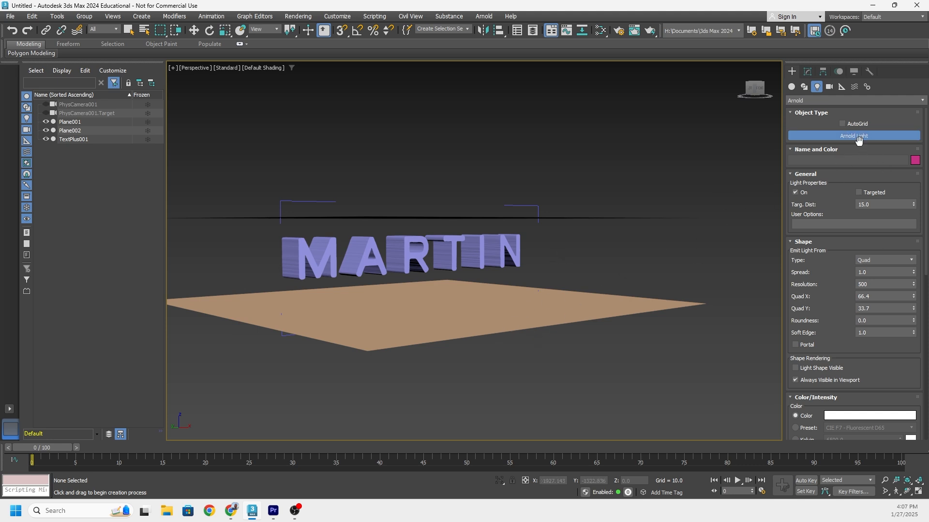
Step: Place the untargeted Arnold light in front of the text and move it along Y to about -209
alt+middle_drag(512, 273, 494, 288)
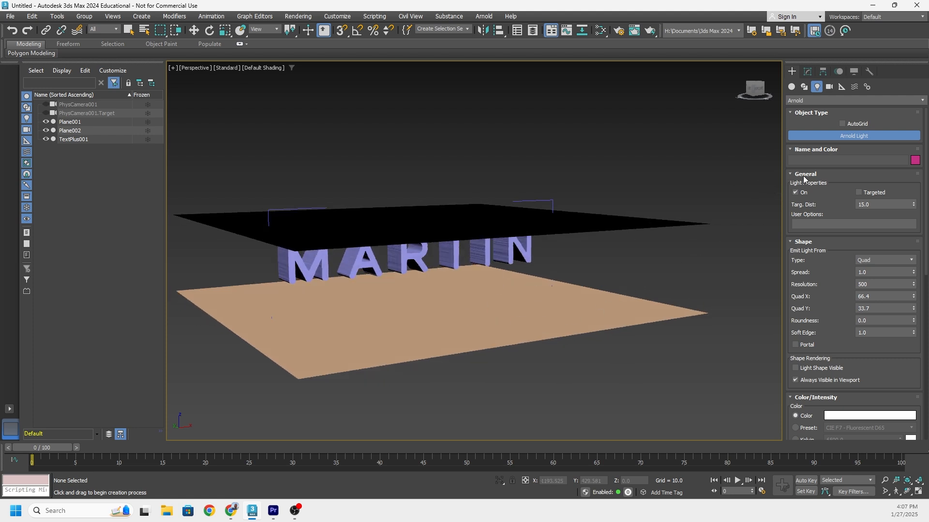
click(438, 304)
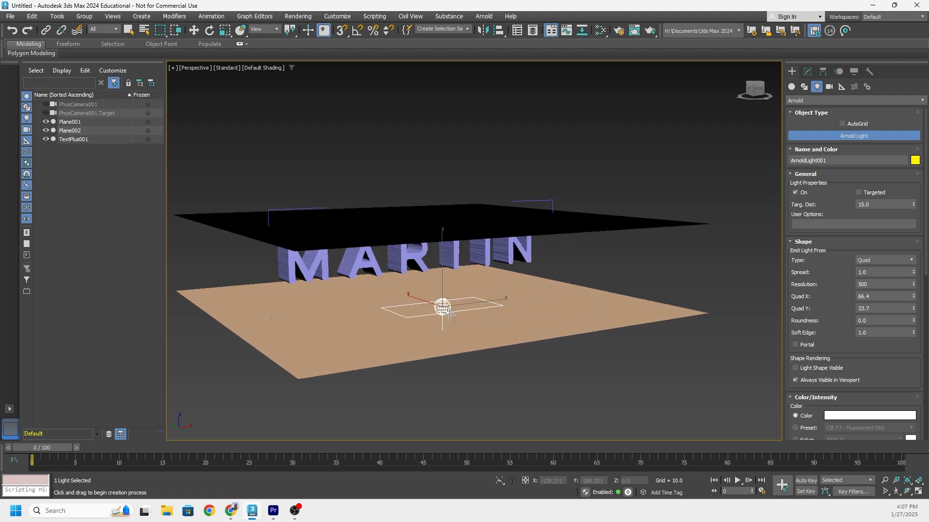
scroll(465, 304, up, 5)
alt+middle_drag(500, 306, 442, 289)
key(w)
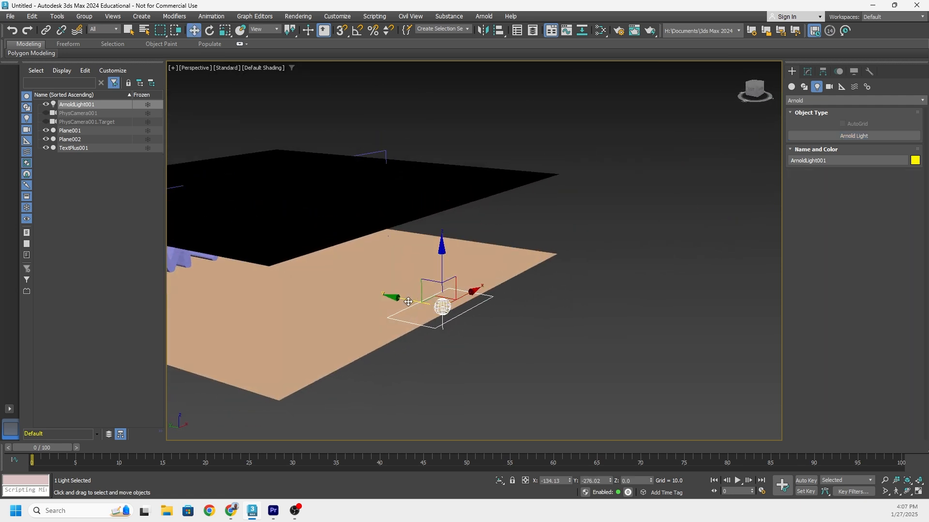
drag(408, 300, 344, 286)
alt+middle_drag(344, 287, 456, 318)
drag(397, 322, 377, 322)
alt+middle_drag(377, 322, 448, 331)
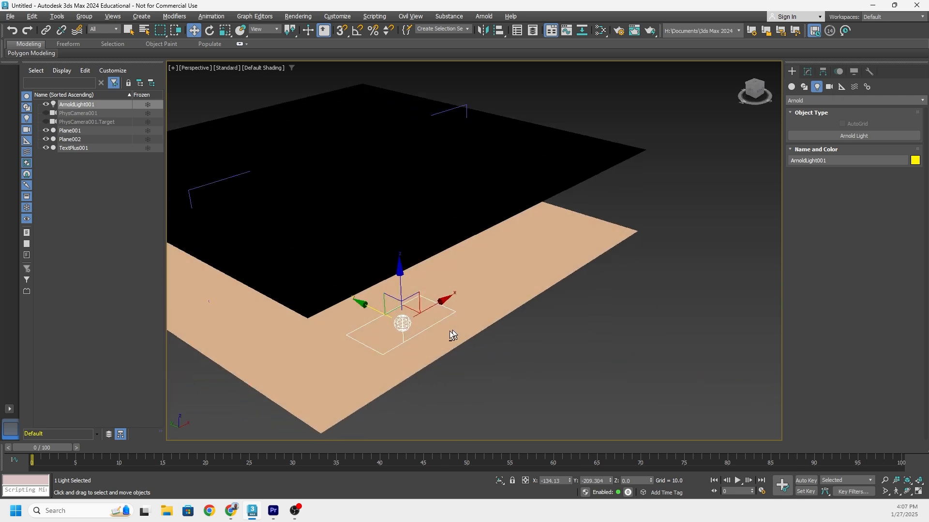
Step: Create a second, targeted Arnold light just outside the floor plane's front edge, aimed toward the text
click(849, 137)
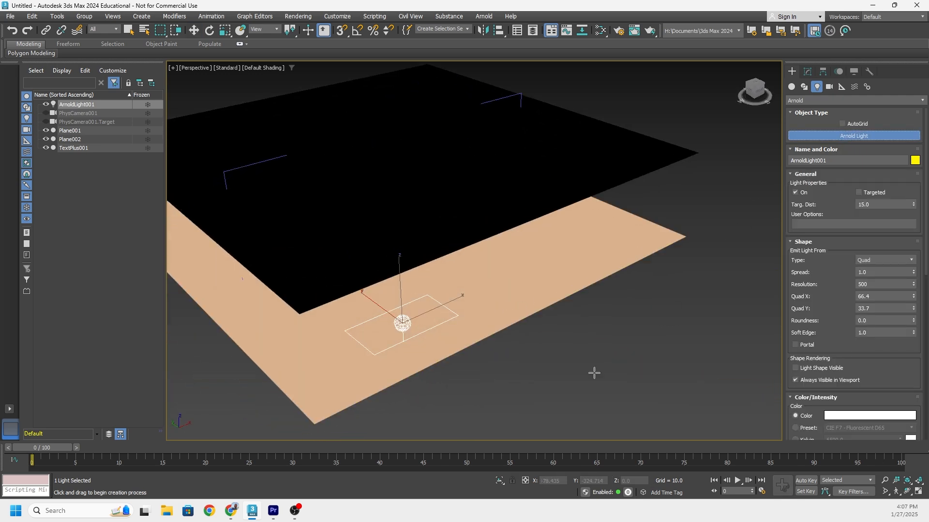
drag(603, 364, 505, 274)
key(w)
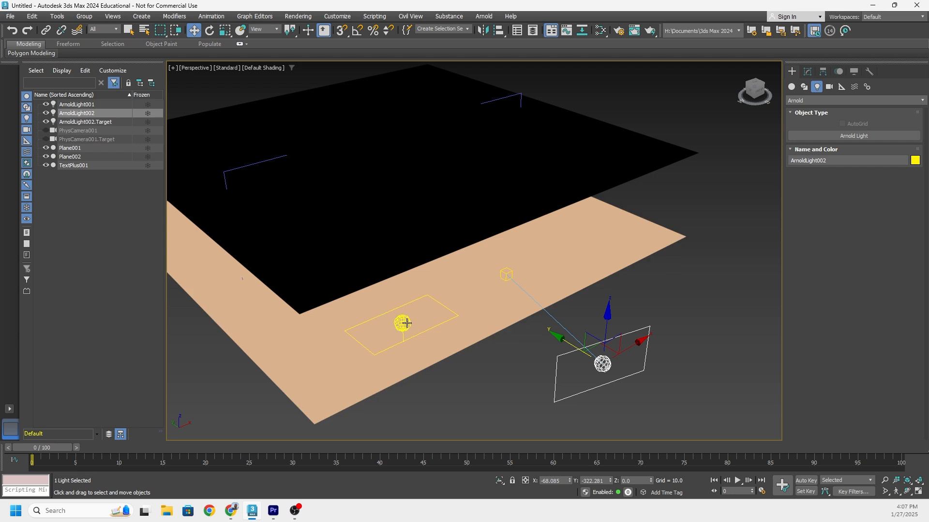
Step: Turn on targeting for the first Arnold light
click(405, 320)
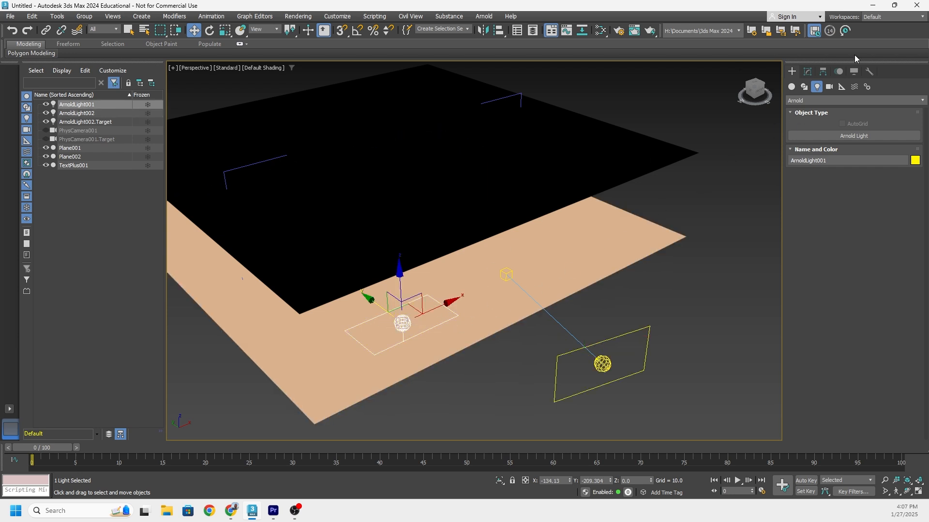
click(807, 71)
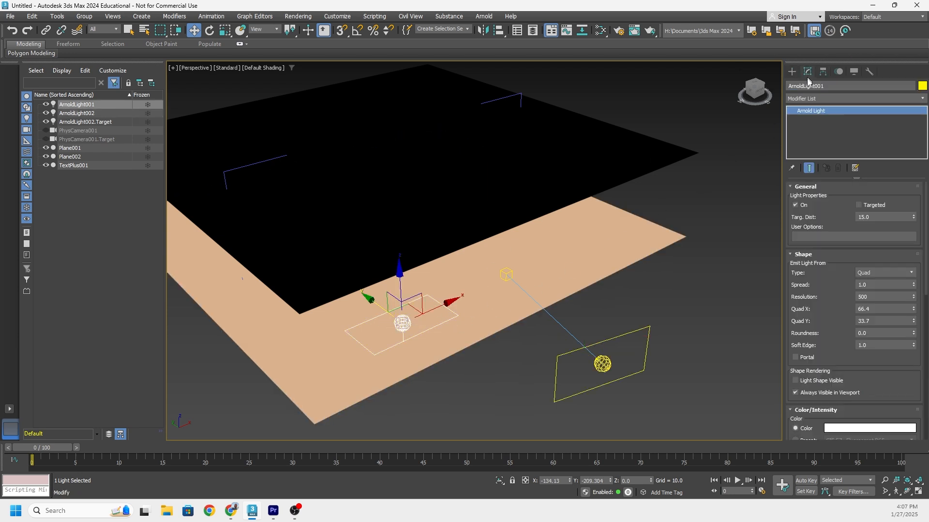
click(859, 204)
alt+middle_drag(324, 318, 334, 404)
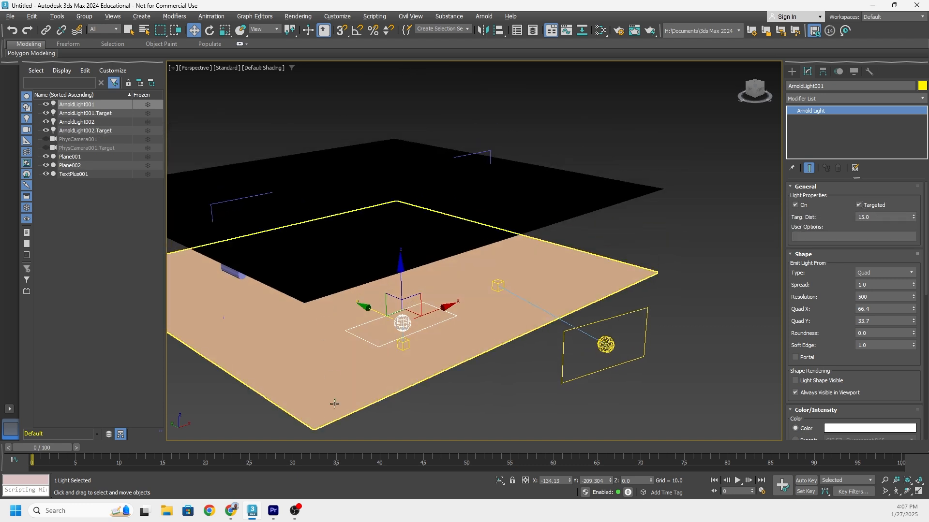
Step: Move the first light's target toward the text, to about X -84, Y -132, Z -45
click(402, 345)
alt+middle_drag(401, 342, 416, 307)
drag(406, 292, 406, 338)
alt+middle_drag(406, 339, 386, 392)
drag(386, 392, 295, 357)
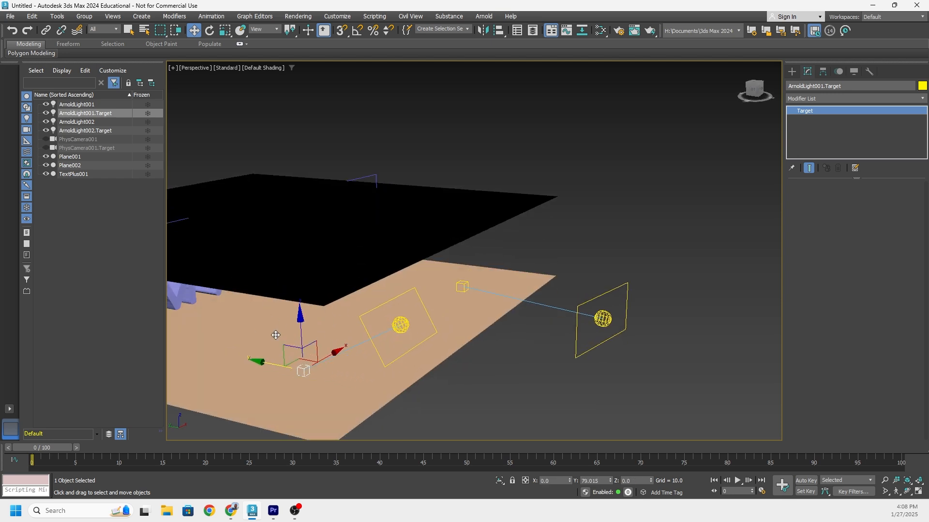
alt+middle_drag(295, 358, 322, 324)
drag(356, 368, 425, 334)
alt+middle_drag(296, 300, 417, 255)
alt+middle_drag(540, 278, 545, 305)
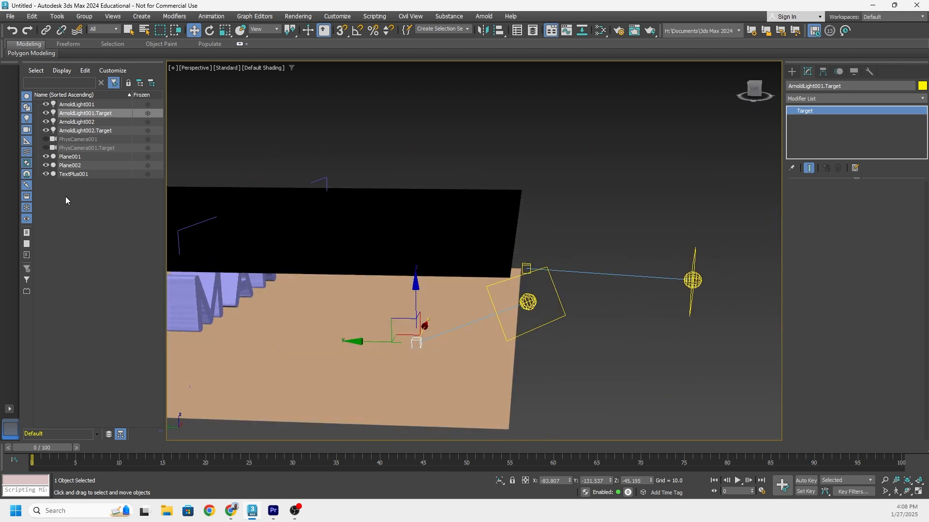
alt+middle_drag(481, 313, 484, 310)
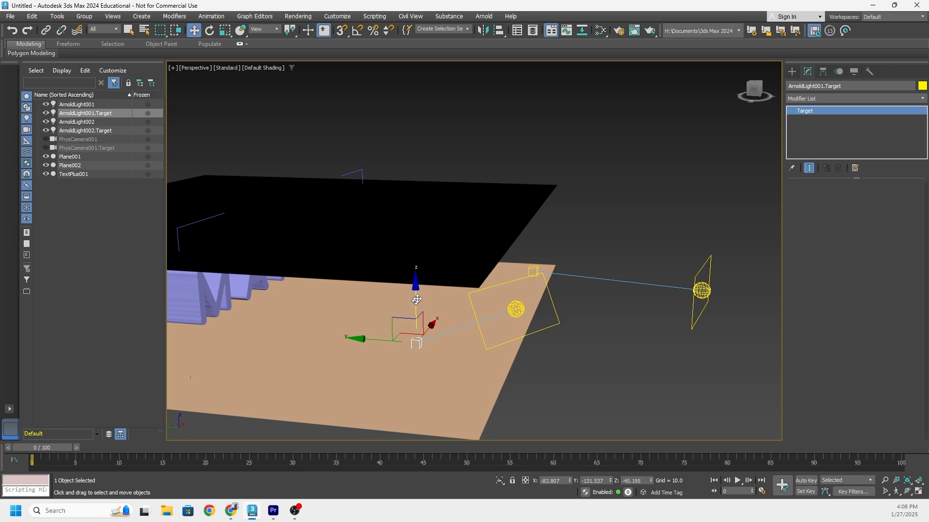
Step: Raise the first light's target to about Z -6 and shift it along X to about -119
drag(416, 305, 516, 284)
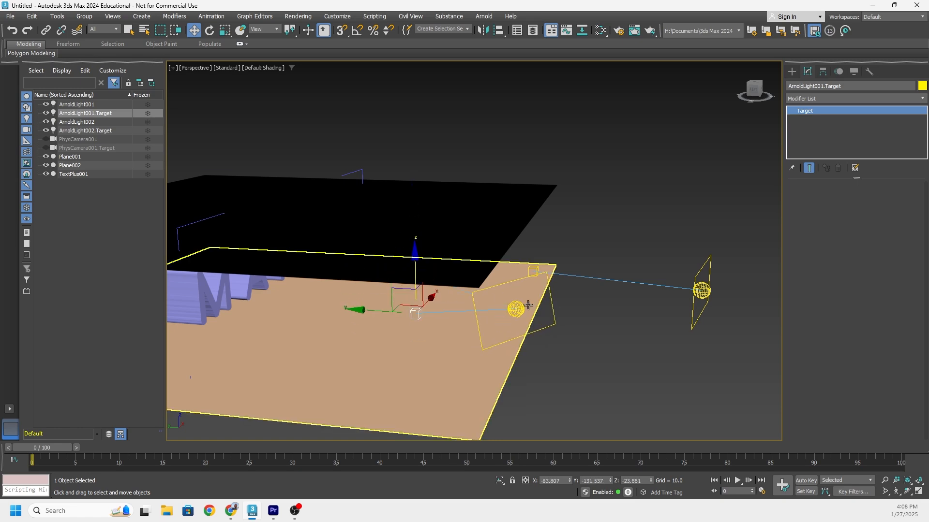
alt+middle_drag(528, 304, 430, 311)
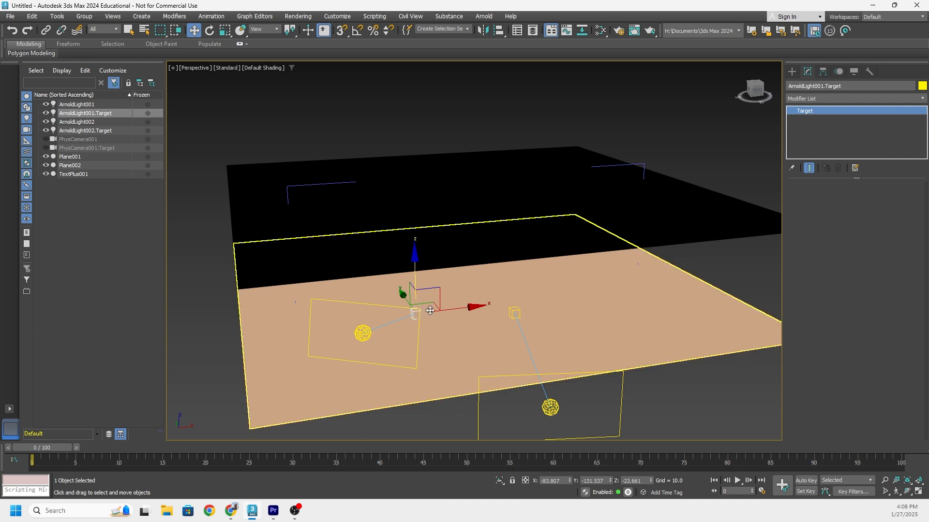
drag(447, 310, 395, 313)
alt+middle_drag(395, 313, 441, 319)
drag(437, 313, 438, 286)
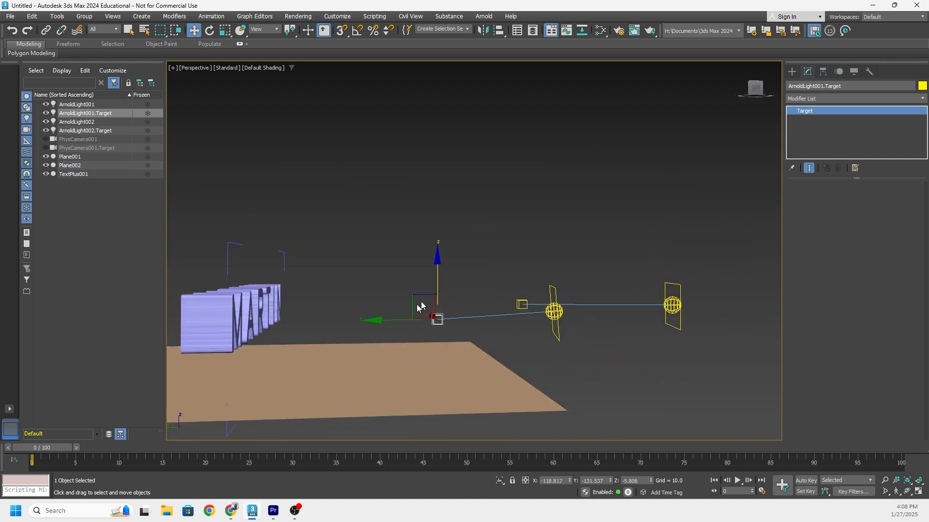
Step: Move the first light's target along Y to about -32 so the light points at the letter M
drag(405, 319, 256, 319)
alt+middle_drag(257, 318, 330, 311)
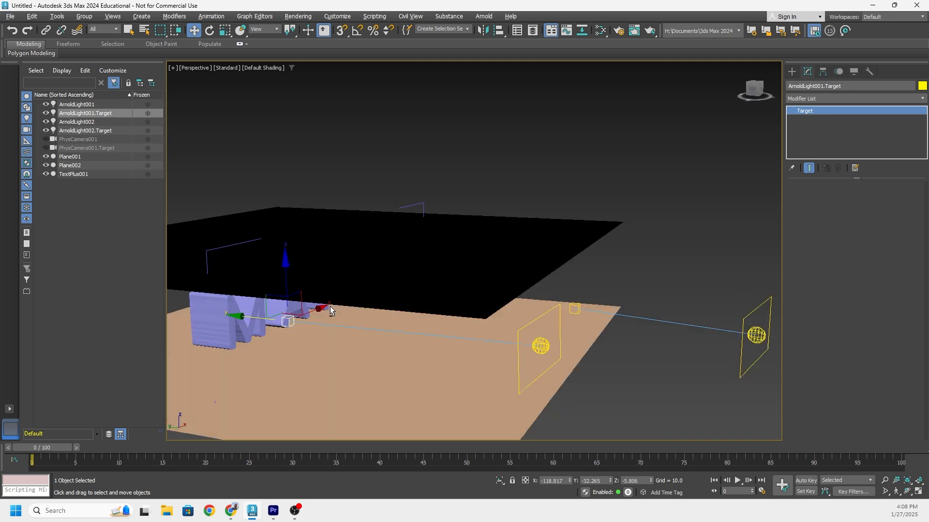
alt+middle_drag(623, 333, 586, 324)
alt+middle_drag(532, 313, 531, 303)
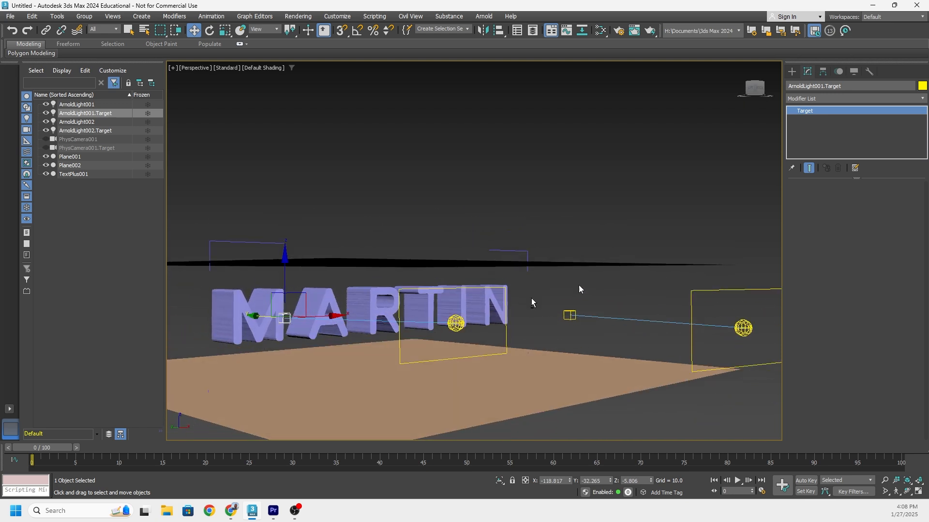
Step: Try the Distant shape type on the second Arnold light and switch it back to Quad
click(681, 300)
click(743, 329)
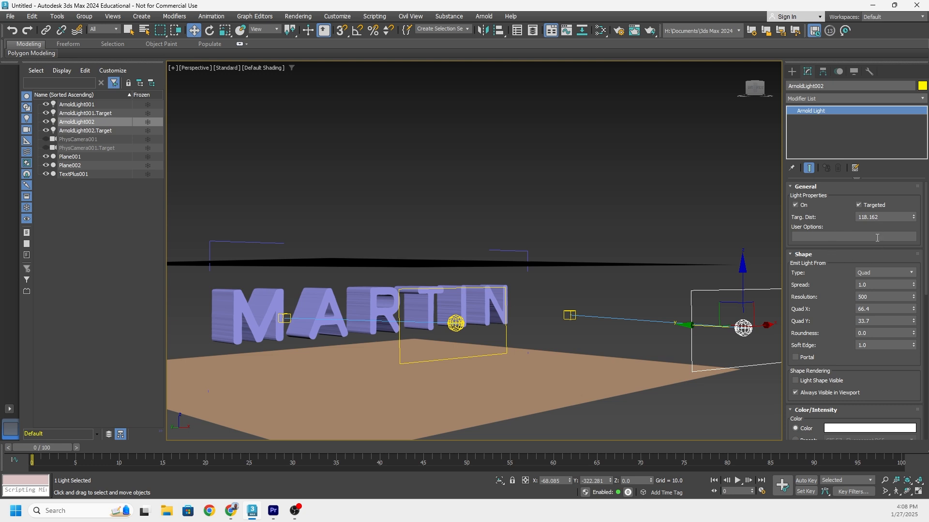
click(874, 272)
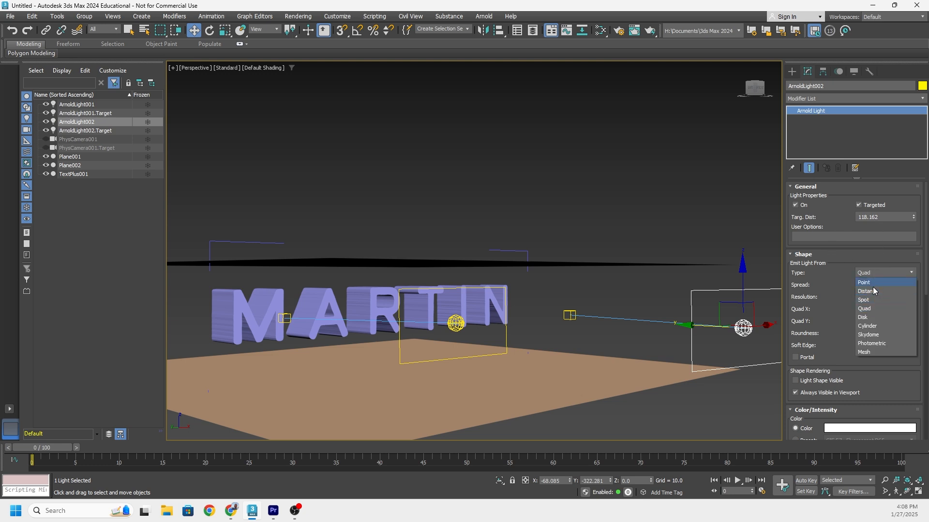
click(874, 291)
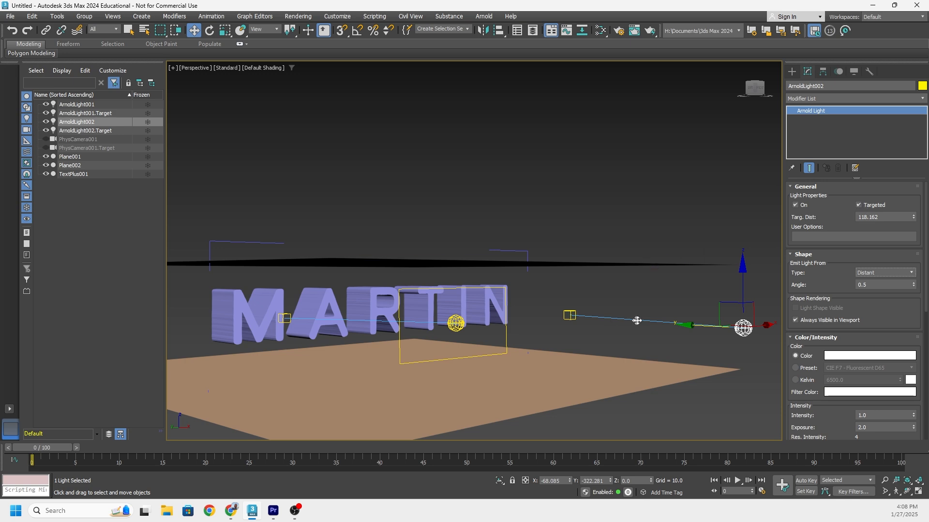
middle_drag(636, 319, 543, 313)
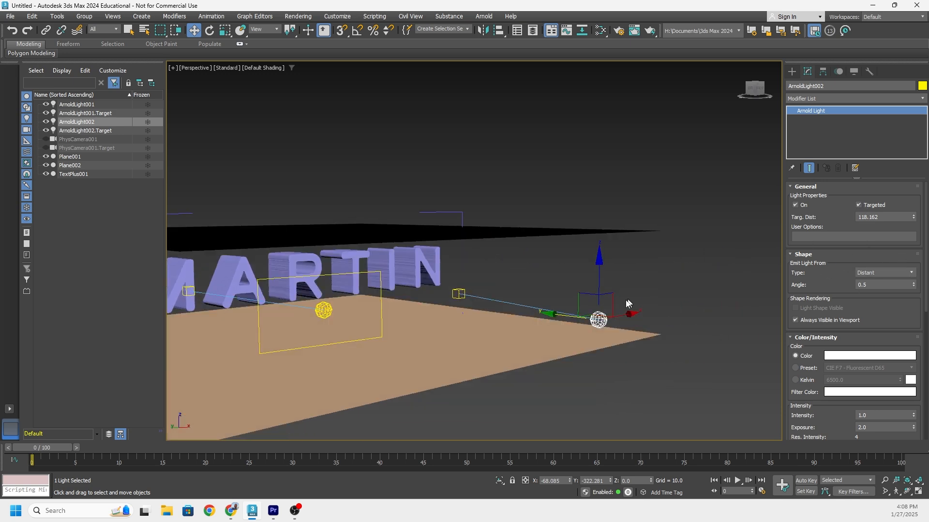
alt+middle_drag(627, 303, 459, 293)
alt+middle_drag(550, 267, 572, 291)
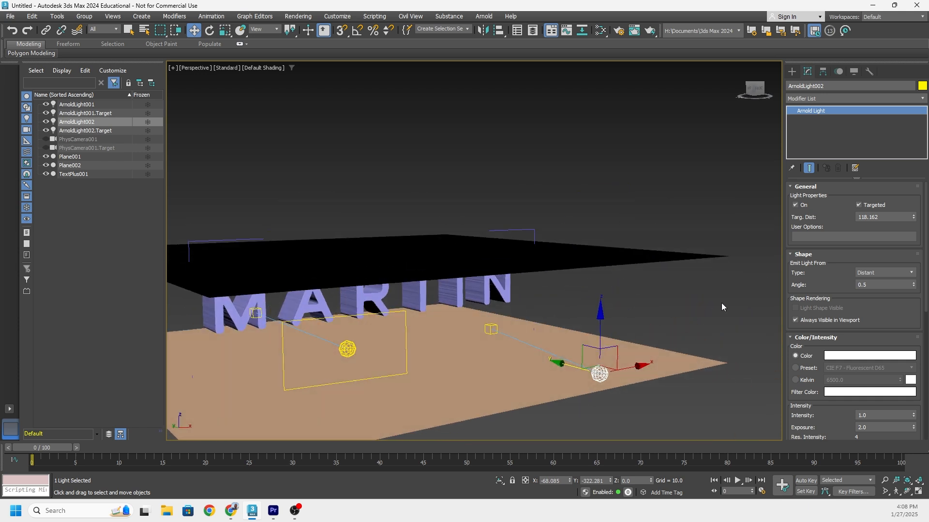
click(868, 276)
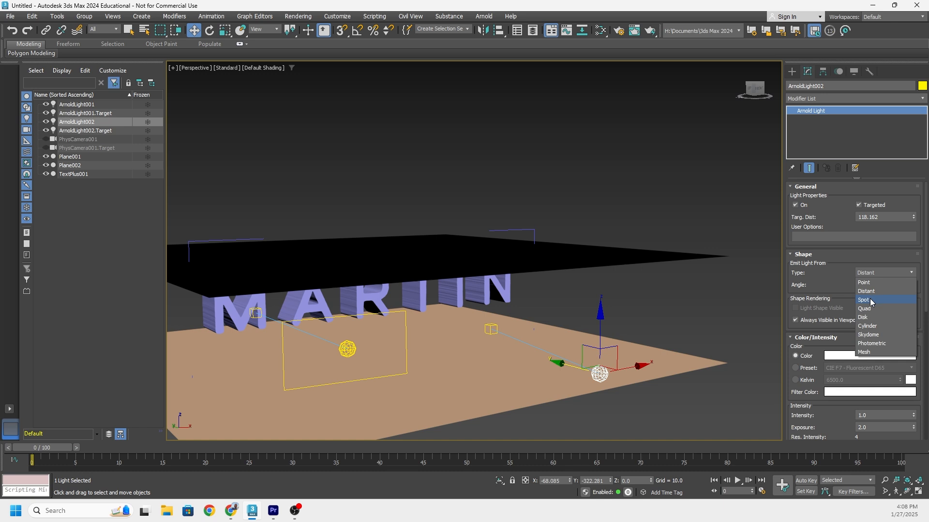
click(863, 308)
alt+middle_drag(578, 290, 590, 297)
Step: Change the first Arnold light's shape type to Spot
click(452, 313)
alt+middle_drag(452, 312, 561, 287)
click(876, 272)
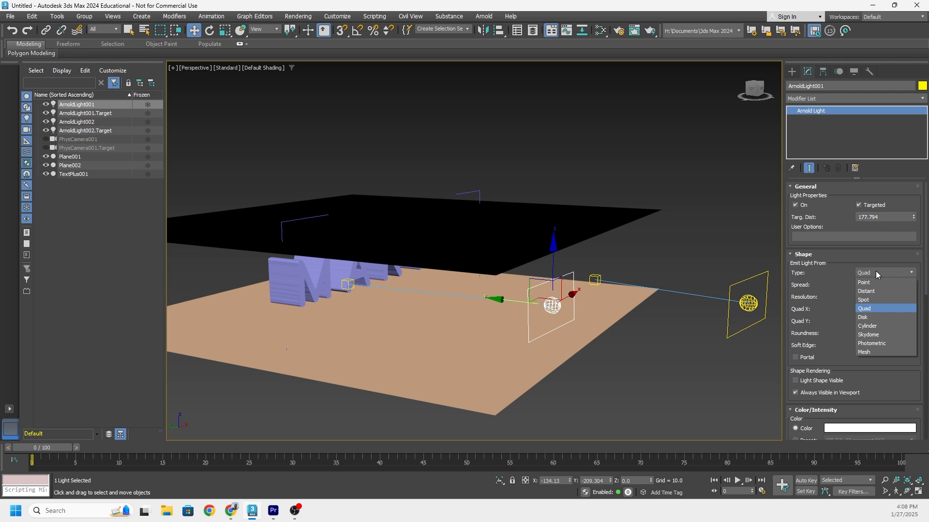
click(876, 300)
mouse_move(425, 251)
alt+middle_down()
mouse_move(469, 255)
mouse_move(468, 239)
mouse_move(430, 252)
alt+middle_up()
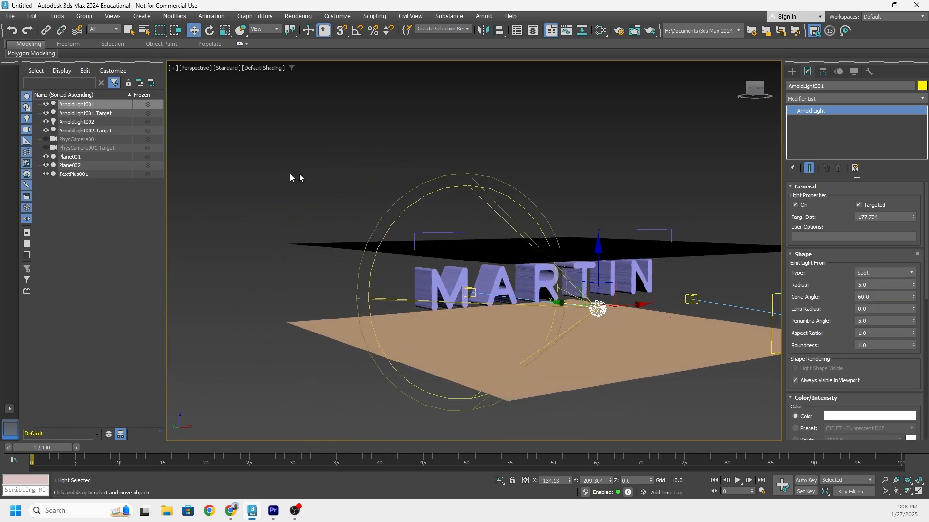
Step: Set the viewport to High Quality rendering and view the scene through PhysCamera001
click(227, 68)
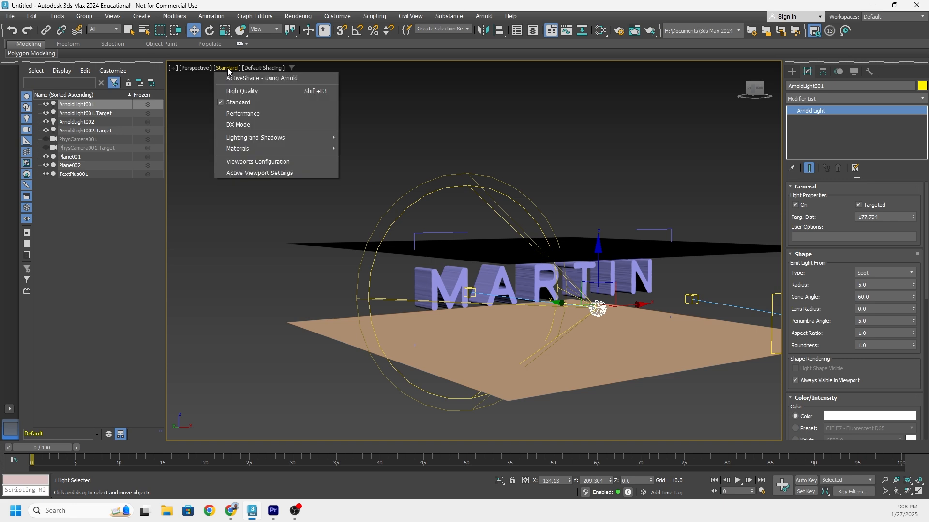
click(234, 90)
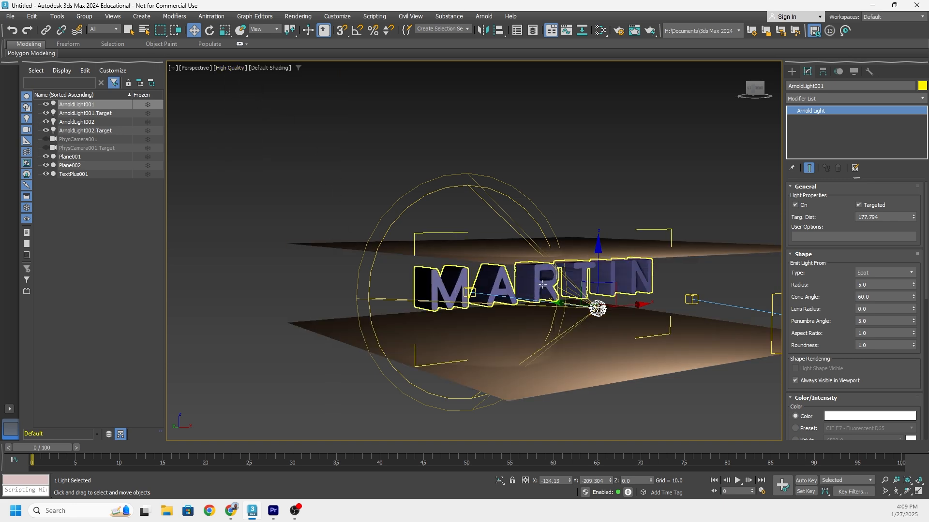
middle_drag(541, 287, 380, 271)
scroll(411, 270, up, 3)
middle_drag(469, 272, 292, 274)
alt+middle_drag(449, 274, 476, 274)
key(c)
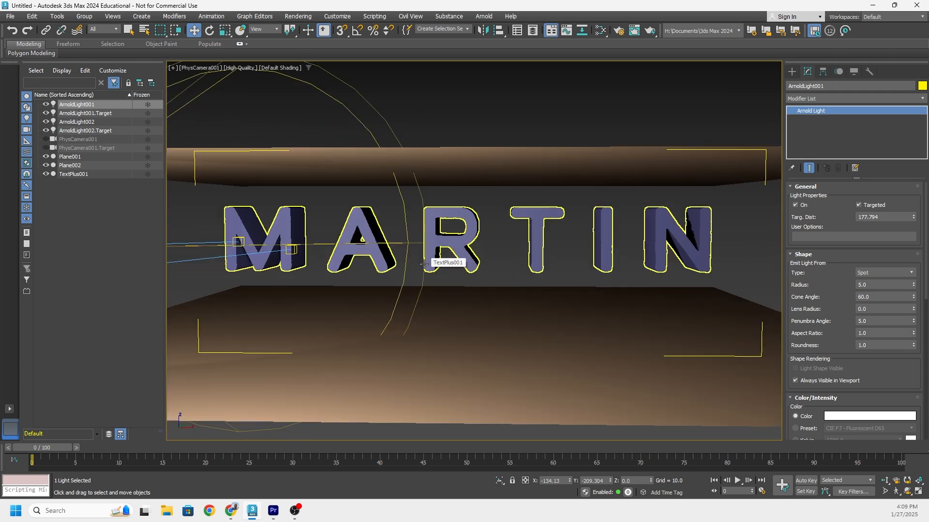
Step: Clear the selection, show the safe frame in the camera view and switch the viewport to a wide Perspective view
click(477, 197)
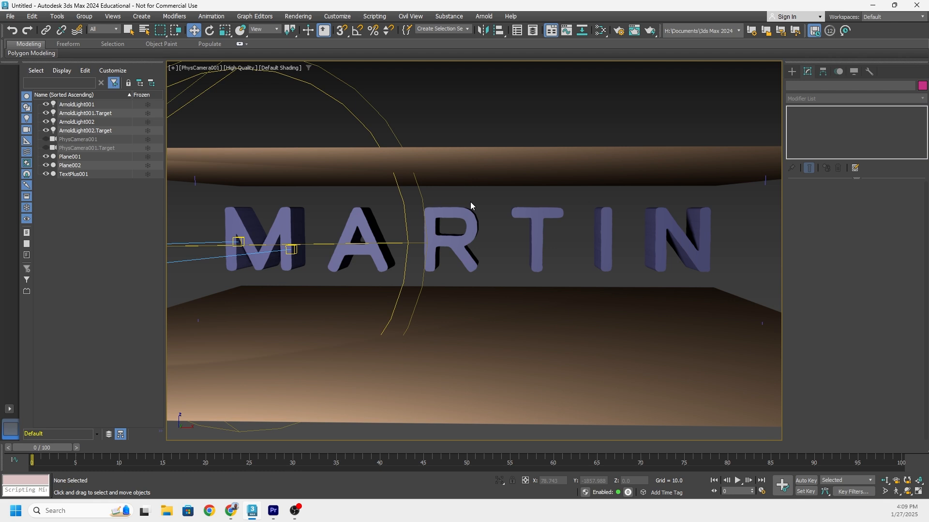
key(shift+f)
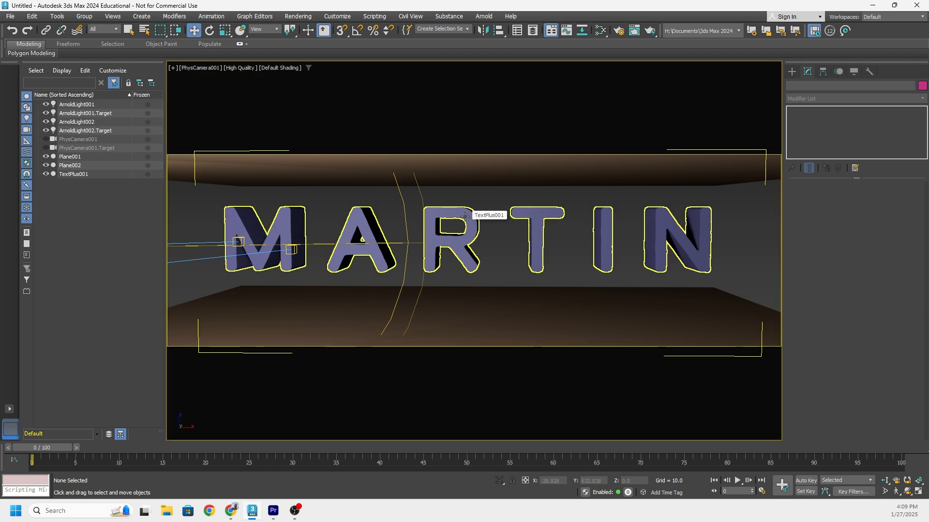
key(p)
scroll(487, 251, down, 5)
alt+middle_drag(487, 251, 508, 262)
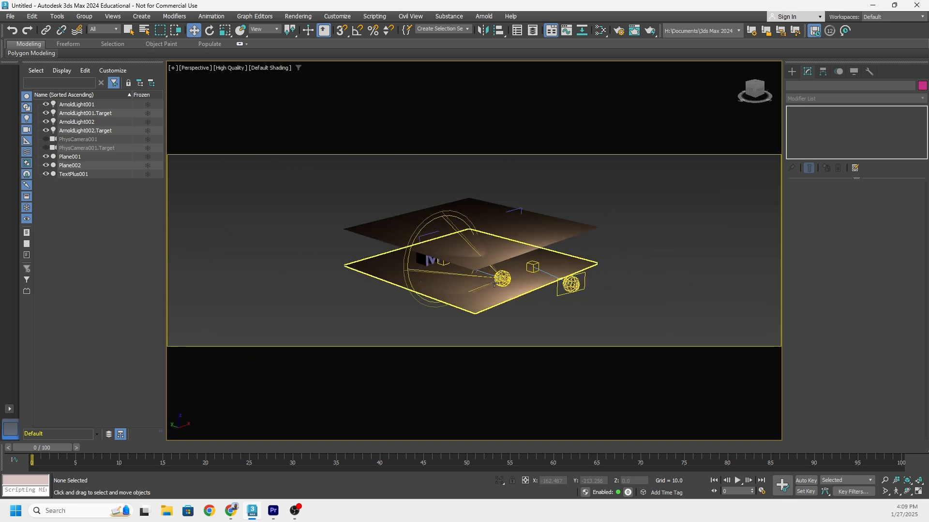
Step: Select the first Arnold light and examine its Spot cone in relation to the letters
scroll(526, 265, up, 5)
click(527, 266)
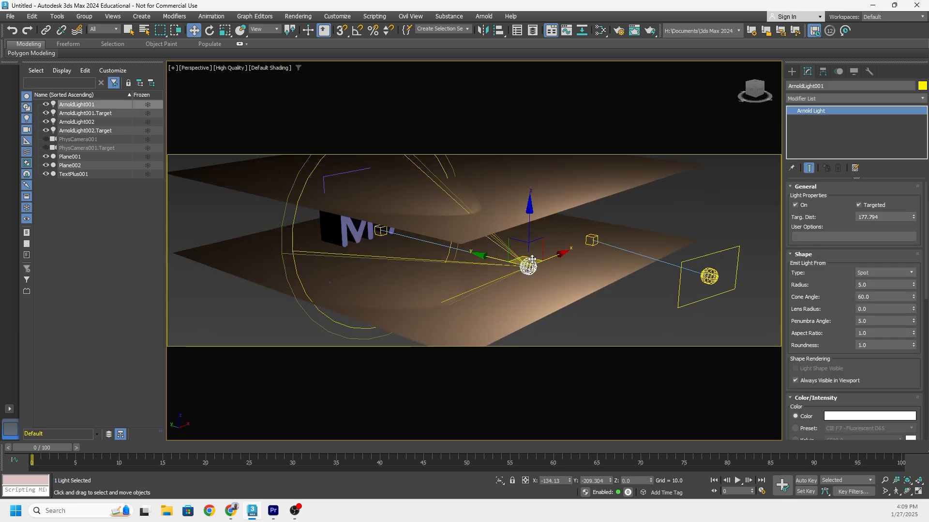
alt+middle_drag(527, 267, 634, 248)
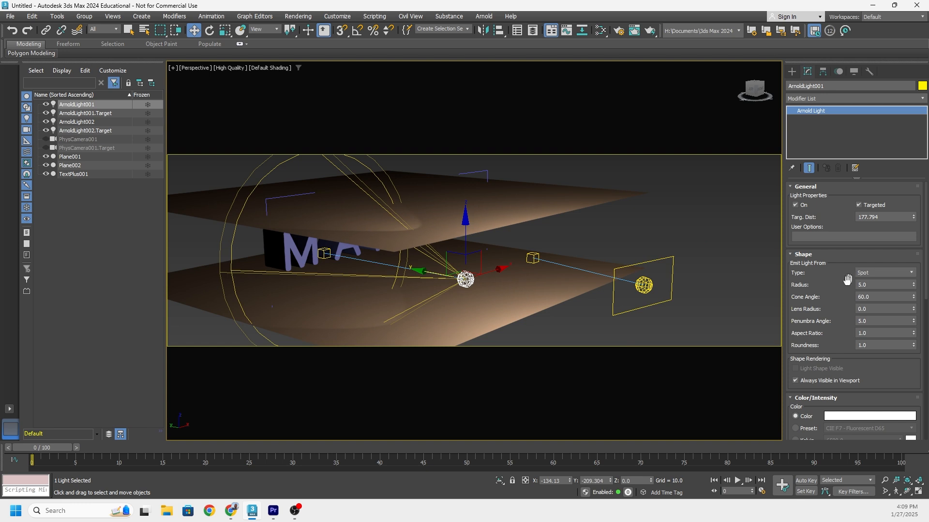
alt+middle_drag(458, 259, 439, 254)
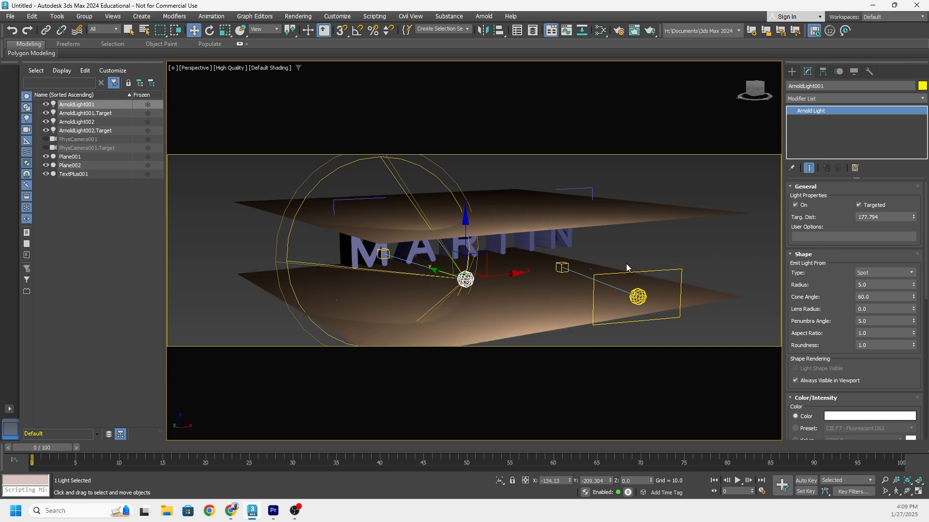
Step: Set both Quad X and Quad Y of the second Arnold light to 24
click(637, 296)
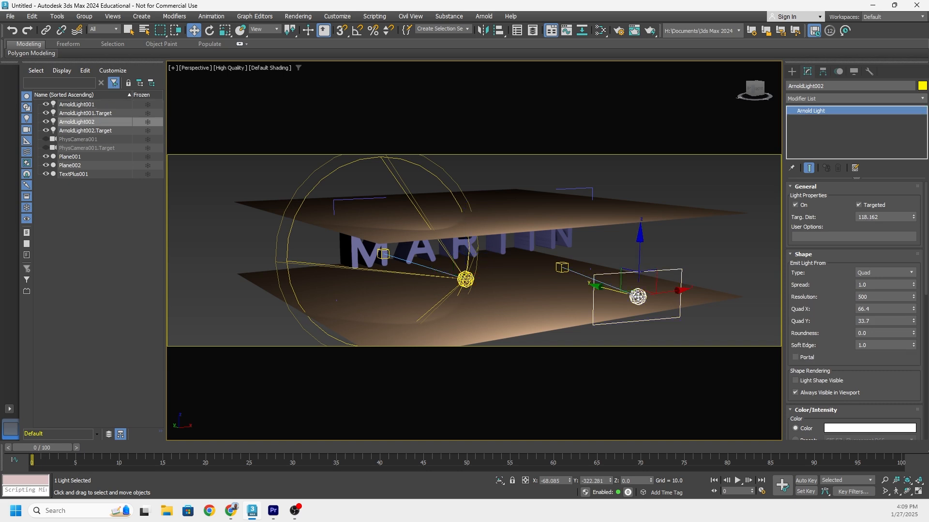
middle_drag(637, 296, 527, 259)
scroll(529, 253, up, 4)
scroll(530, 254, down, 2)
scroll(527, 259, down, 2)
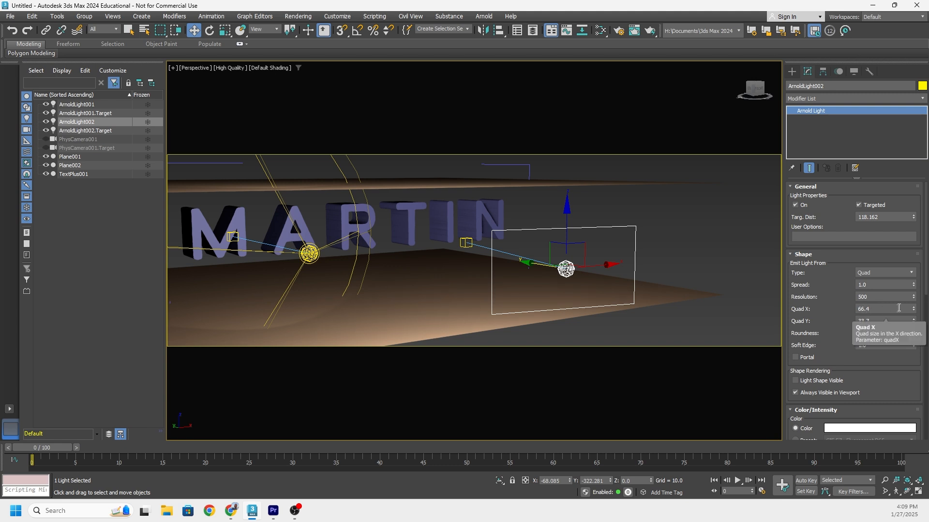
drag(903, 311, 815, 310)
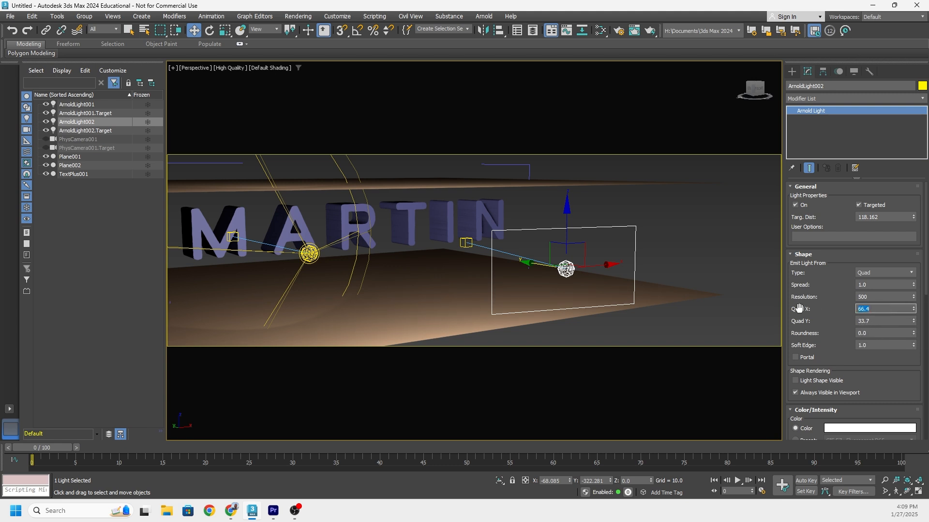
text(24)
key(Tab)
text(24)
key(Tab)
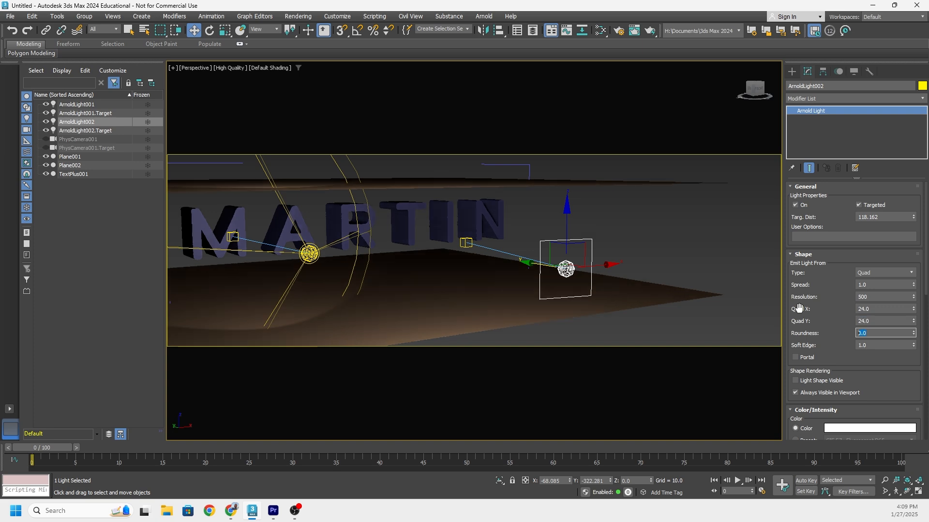
Step: Enlarge the second light's quad to a Quad X of 63.9 and a Quad Y of 35.9
alt+middle_drag(567, 243, 518, 261)
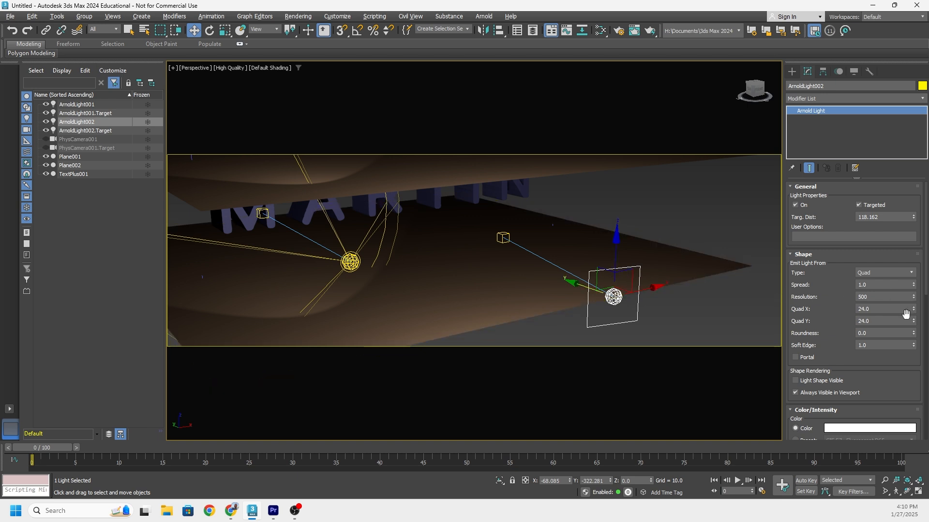
drag(914, 309, 10, 153)
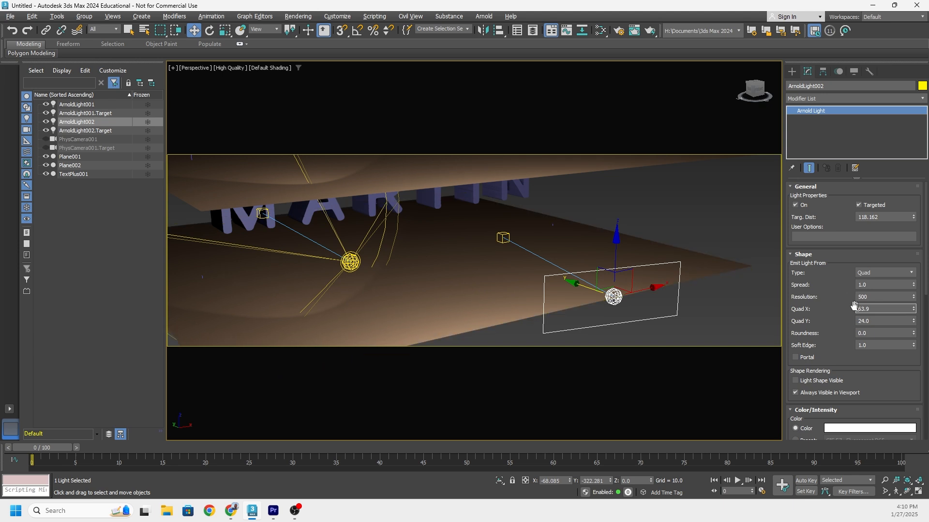
click(913, 322)
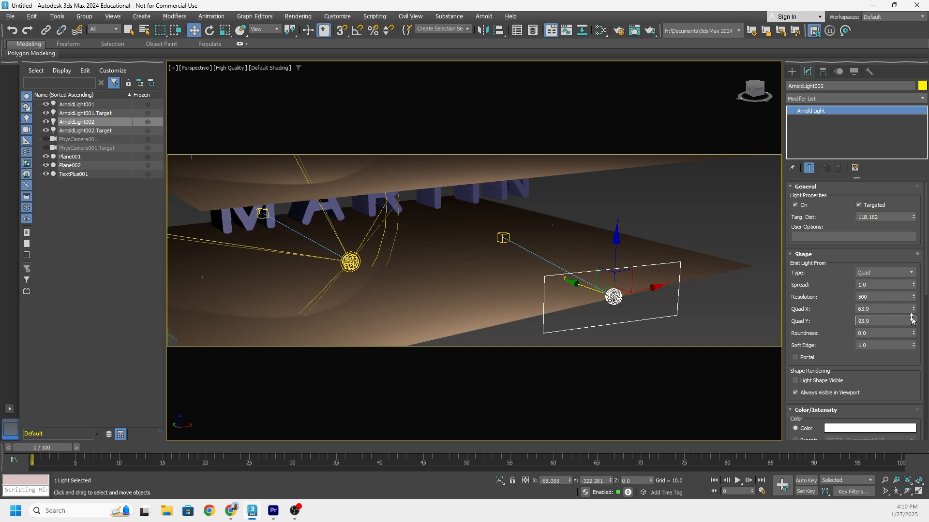
drag(913, 314, 882, 263)
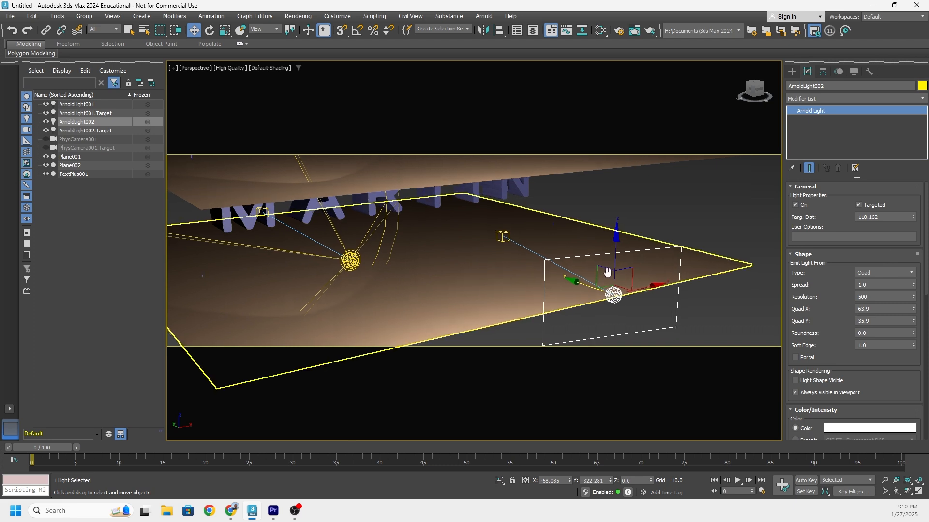
Step: Move the second light along Y to about -234 and set its Quad Y to 25.6
alt+middle_drag(607, 271, 627, 274)
drag(604, 286, 450, 277)
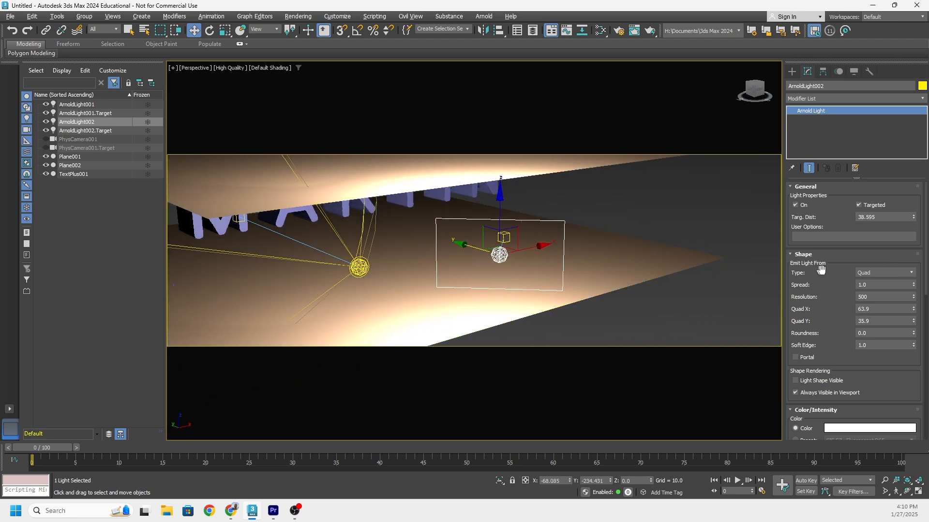
mouse_move(480, 323)
alt+middle_down()
mouse_move(463, 309)
mouse_move(478, 305)
alt+middle_up()
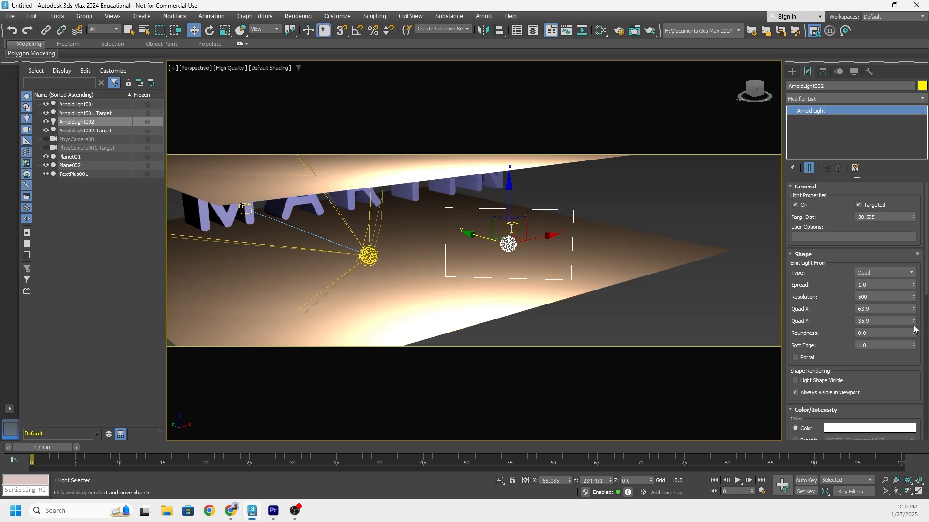
drag(913, 321, 895, 370)
Step: Move the second light's target towards the letters, to about X -41, Y -78
alt+middle_drag(522, 292, 561, 279)
click(575, 264)
drag(552, 253, 404, 205)
alt+middle_drag(564, 277, 530, 291)
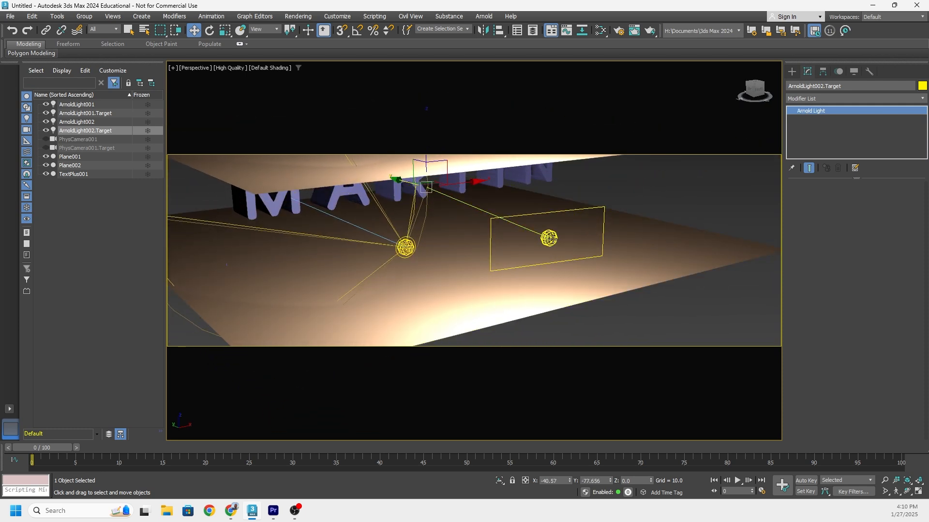
Step: Set the second light's intensity to 1.3, trying an exposure of 7.9 before restoring it to 6.0
click(550, 238)
scroll(826, 326, down, 5)
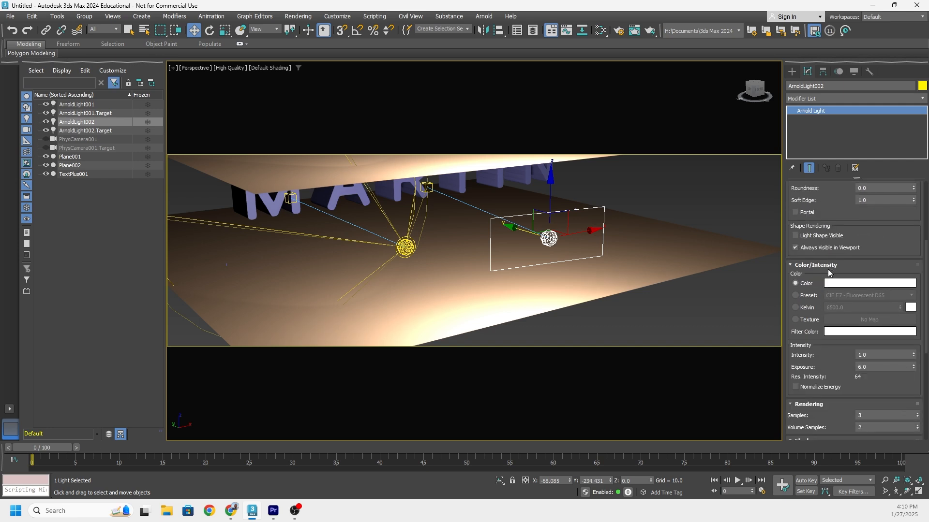
scroll(834, 284, down, 3)
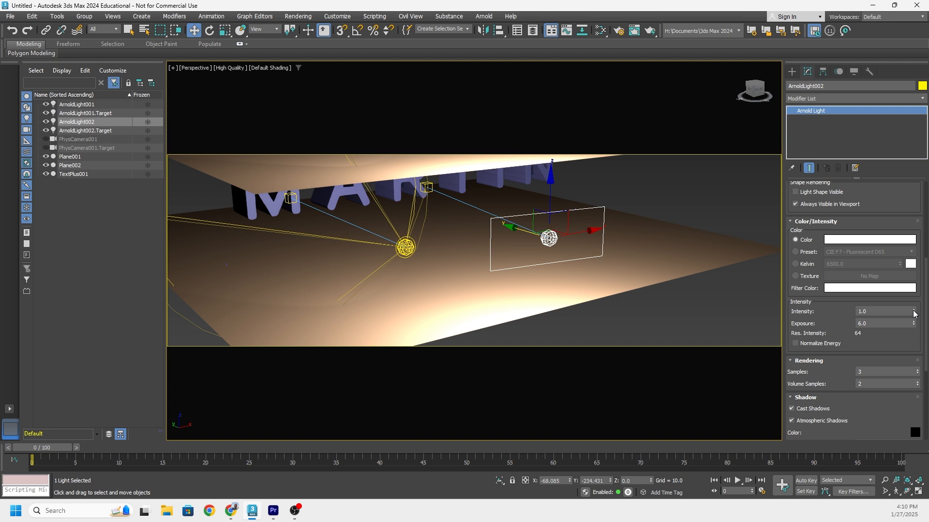
mouse_move(913, 313)
mouse_down()
mouse_move(909, 292)
mouse_move(911, 319)
mouse_move(910, 311)
mouse_up()
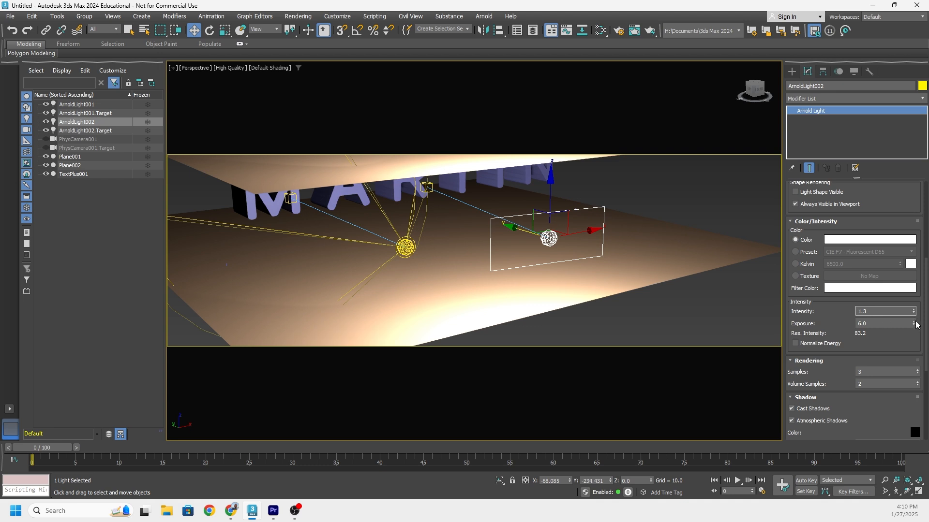
mouse_move(914, 324)
mouse_down()
mouse_move(915, 309)
mouse_move(919, 317)
mouse_up()
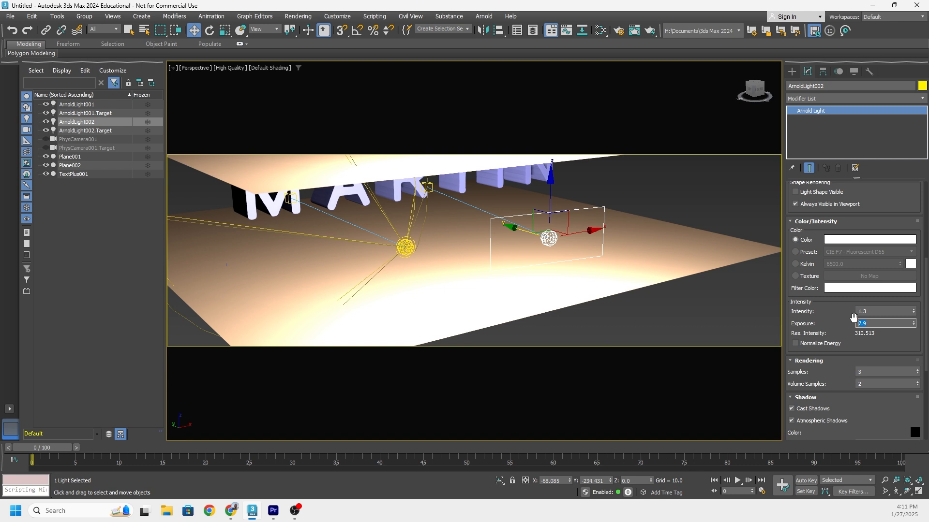
key(Return)
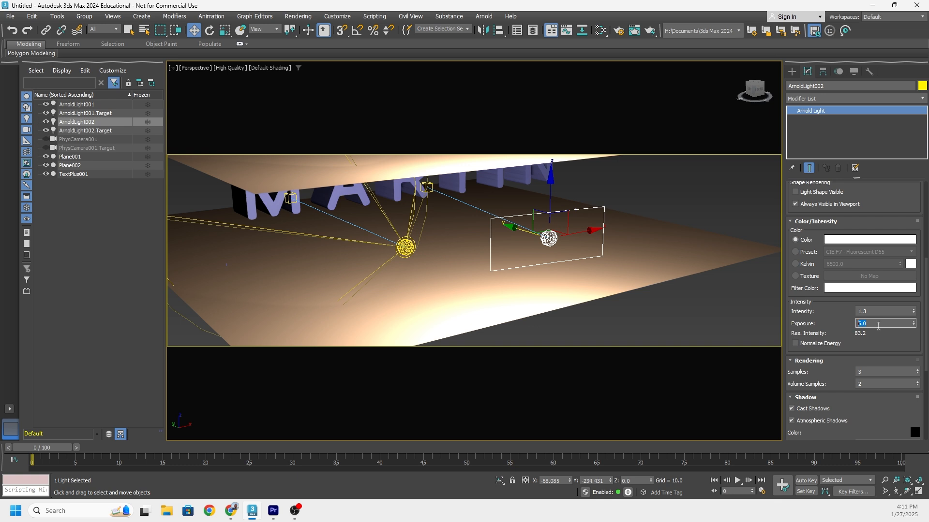
Step: Set the first Arnold light's spot radius to 20.4 and its cone angle to 52.6
scroll(896, 297, up, 3)
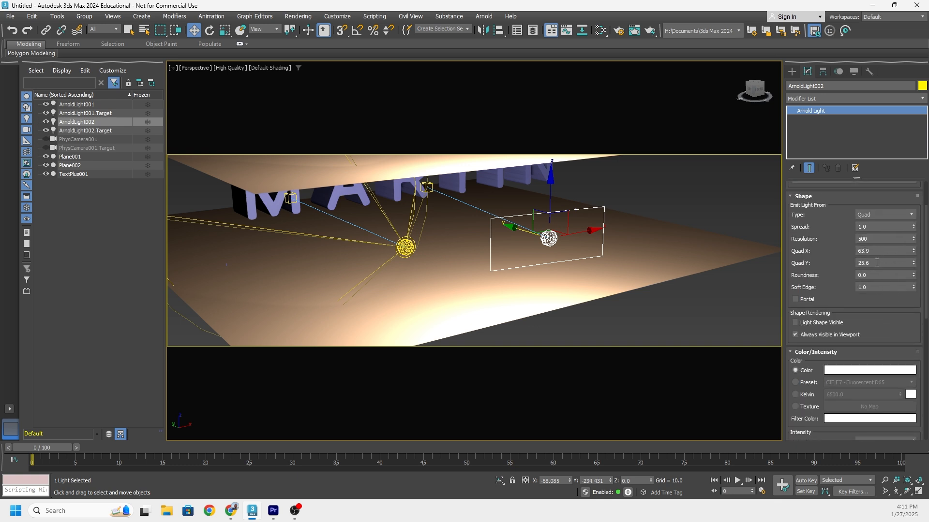
click(406, 249)
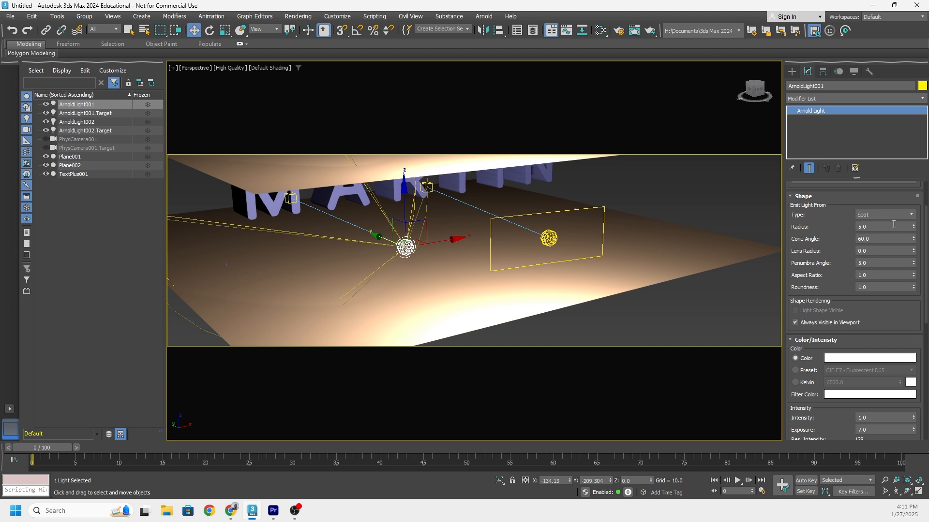
drag(914, 228, 8, 152)
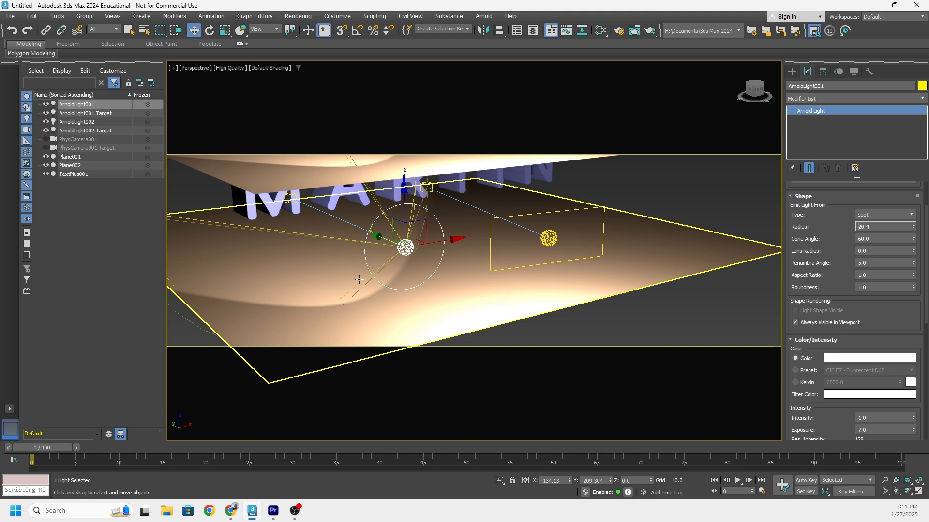
middle_drag(356, 266, 362, 307)
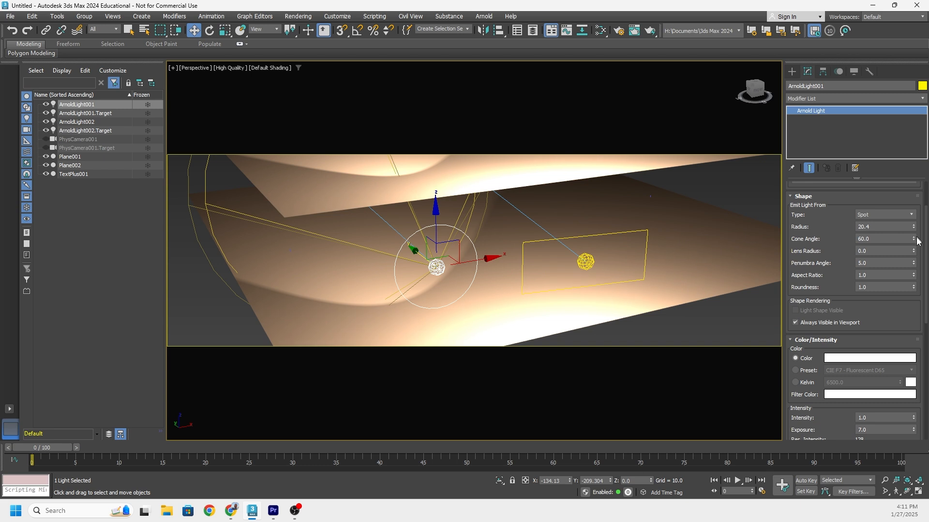
drag(913, 239, 889, 274)
middle_drag(404, 263, 408, 256)
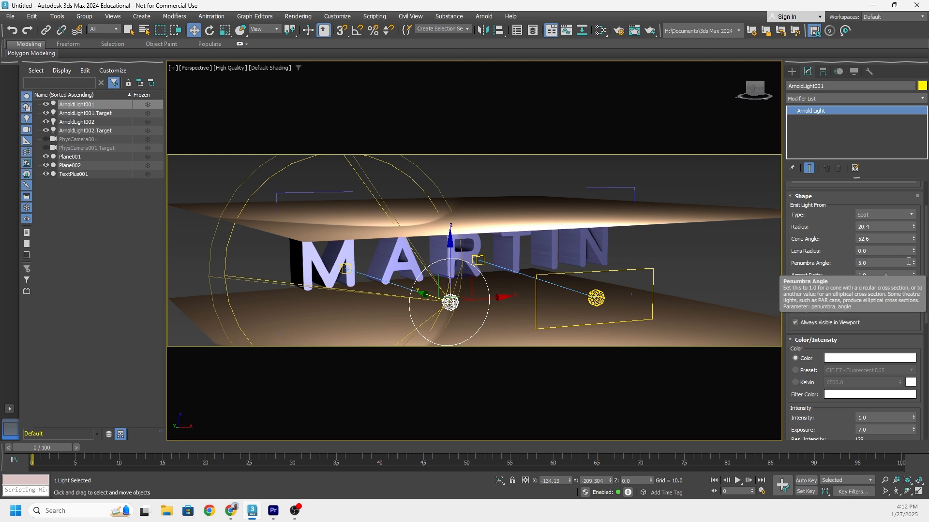
Step: Try penumbra angles of 26.2 and 19.5 on the first light
drag(914, 265, 909, 181)
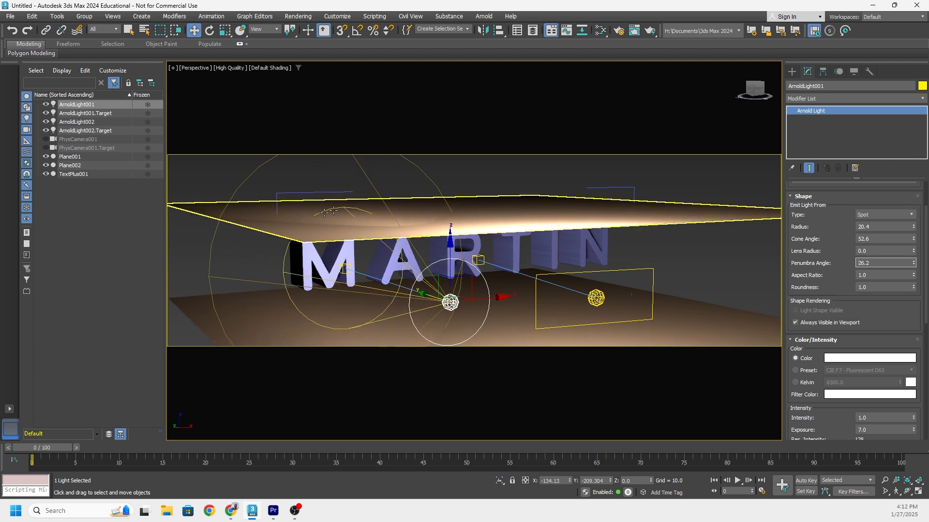
middle_drag(380, 206, 429, 225)
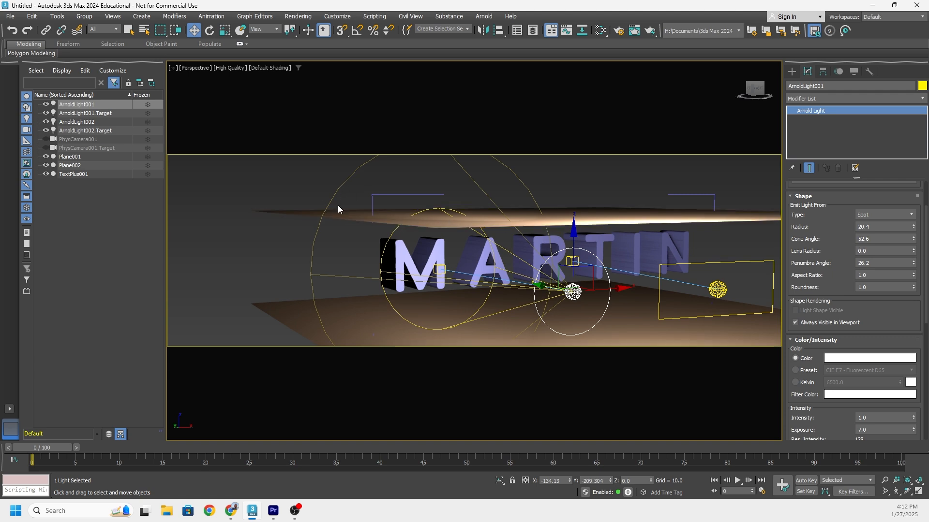
alt+middle_drag(348, 216, 434, 245)
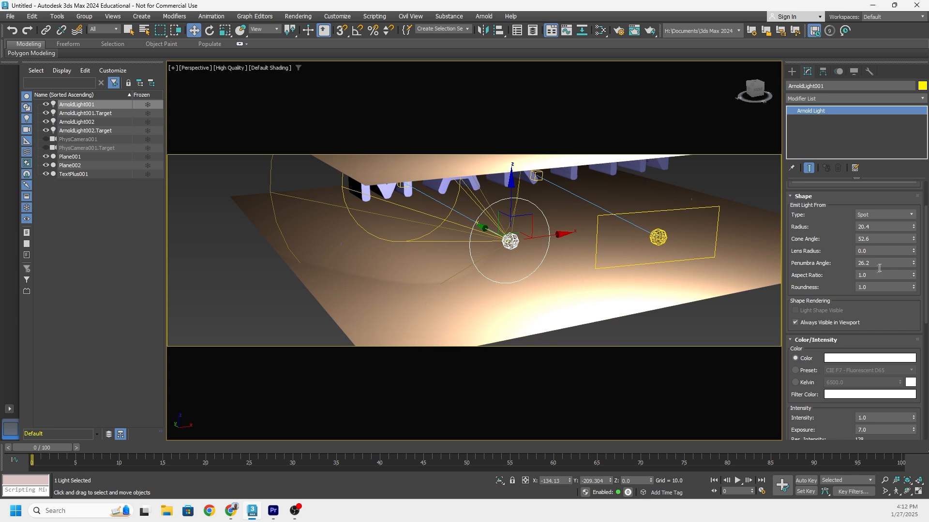
drag(913, 262, 922, 298)
mouse_move(458, 207)
middle_down()
mouse_move(466, 218)
mouse_move(463, 197)
middle_up()
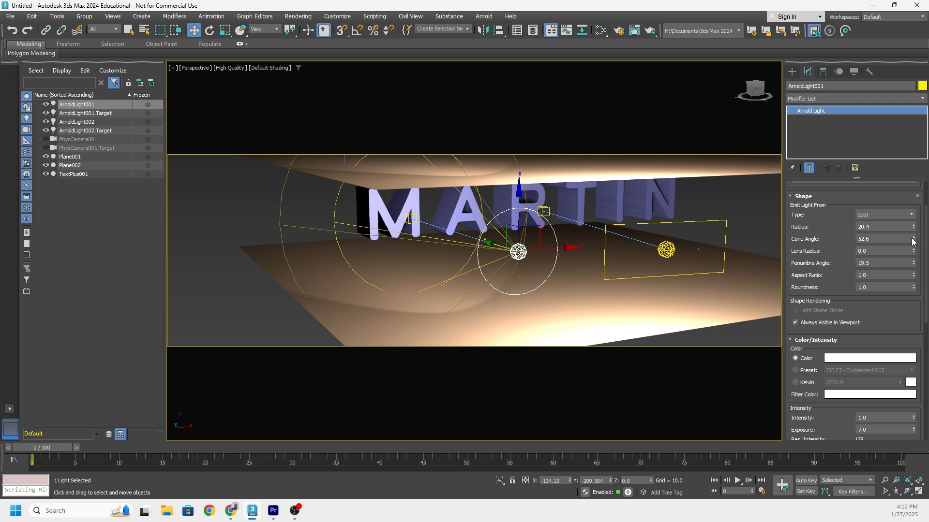
Step: Set the first light's cone angle to 63.6 and its penumbra angle to 31.2
drag(912, 242, 902, 231)
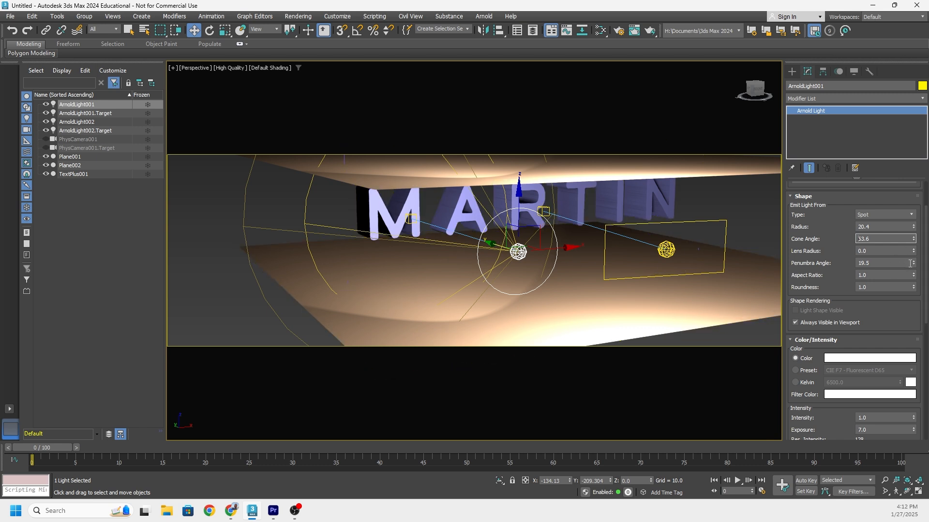
drag(914, 264, 896, 207)
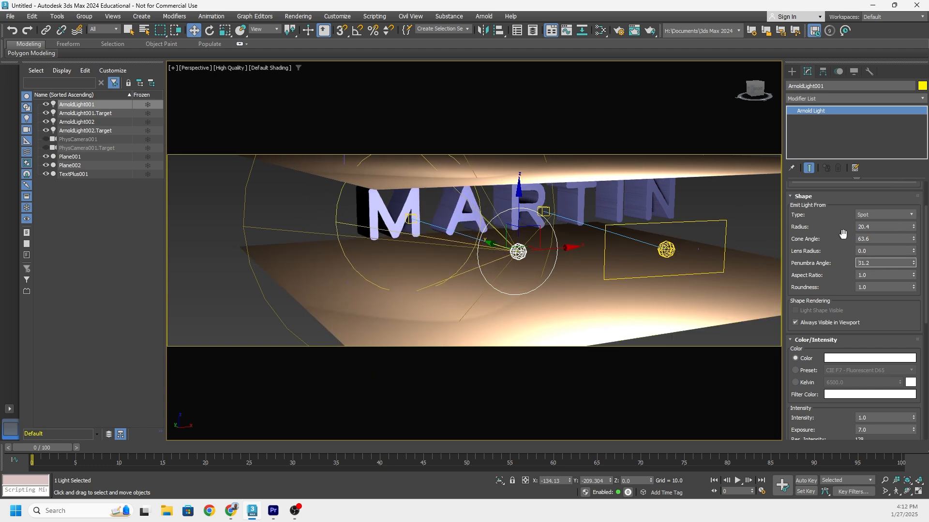
alt+middle_drag(442, 270, 543, 253)
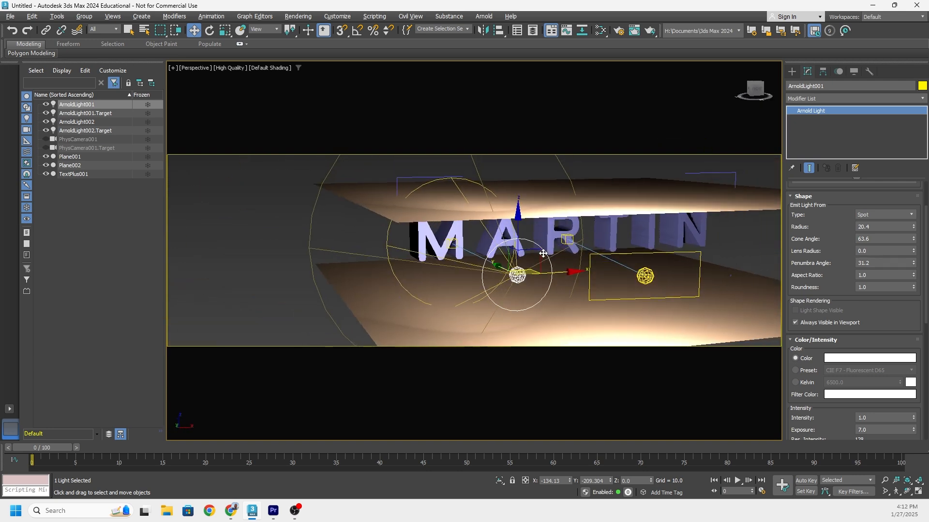
Step: Move the second Arnold light along the Y axis to about 130, on the far side of the text
click(643, 276)
alt+middle_drag(643, 276, 613, 271)
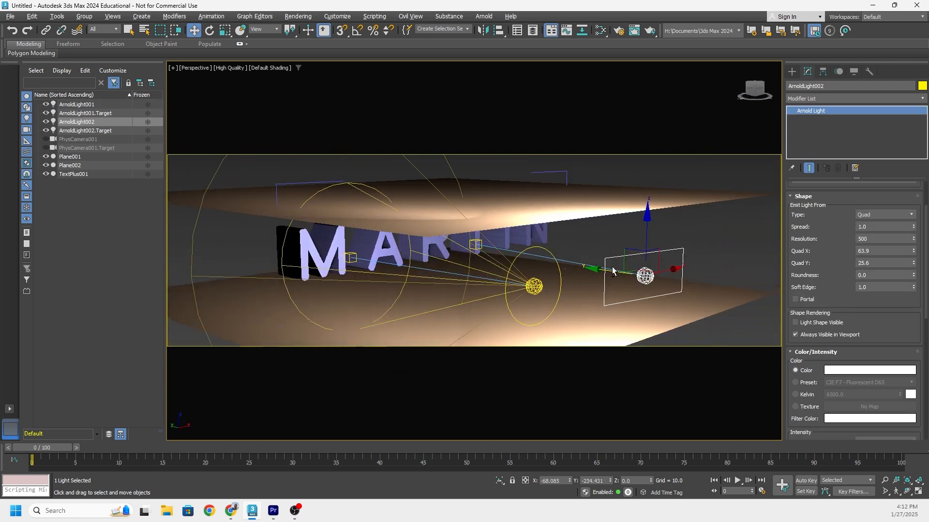
drag(607, 272, 246, 203)
alt+middle_drag(450, 259, 580, 253)
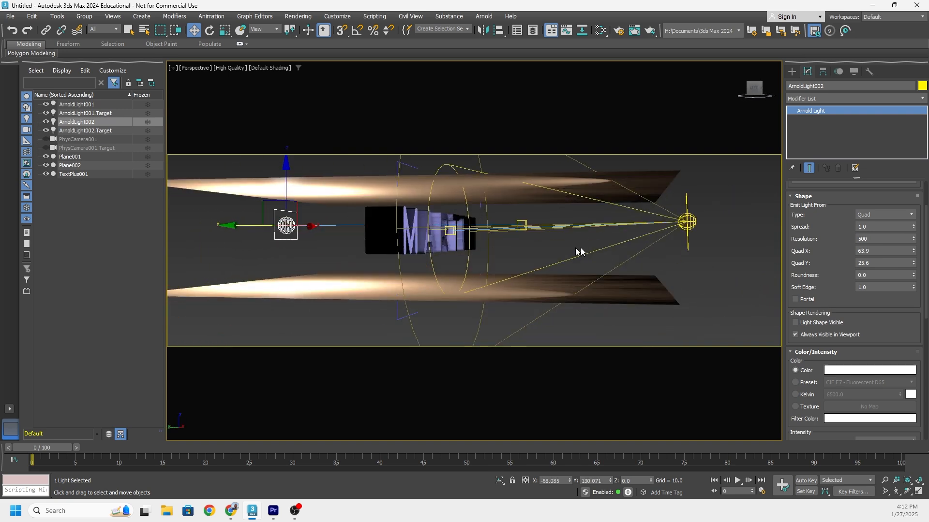
Step: Move the second light's target to about Y 11.8 and Z -18.8, at the lower part of the letters
click(522, 224)
alt+middle_drag(521, 224, 493, 226)
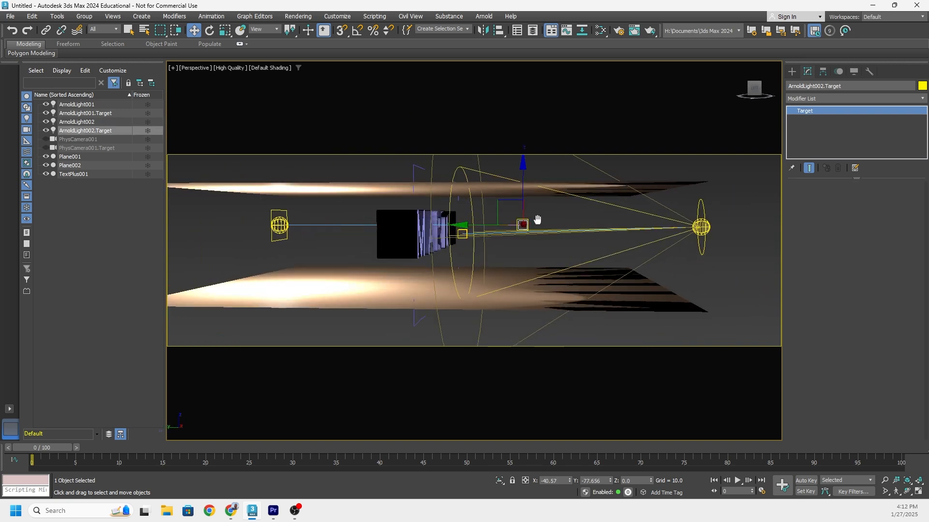
drag(459, 228, 358, 226)
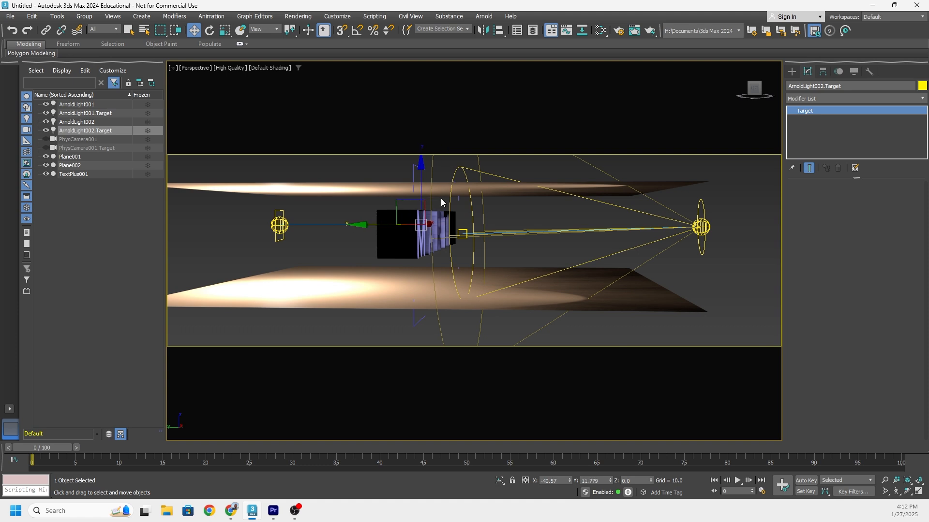
drag(420, 177, 349, 211)
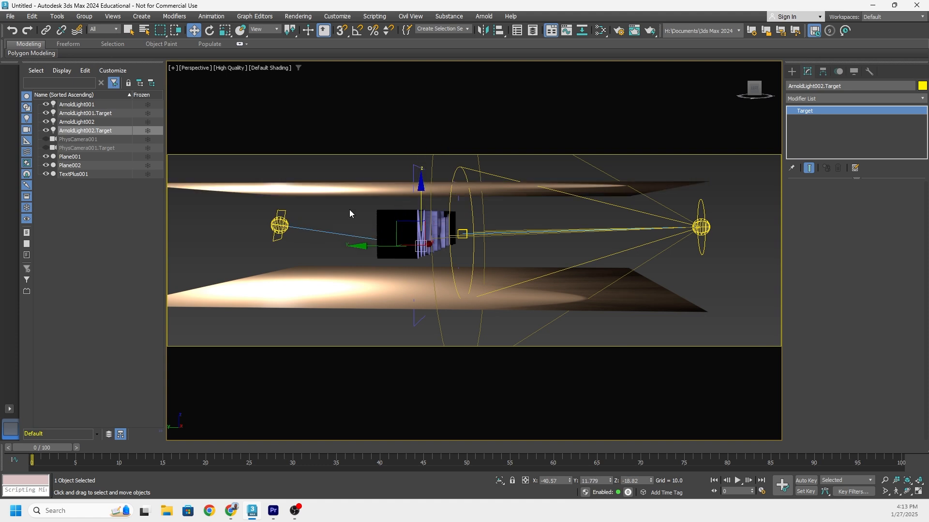
Step: Move the second light closer to the text along the Y axis, to about Y 83.8
click(279, 225)
alt+middle_drag(280, 224, 249, 225)
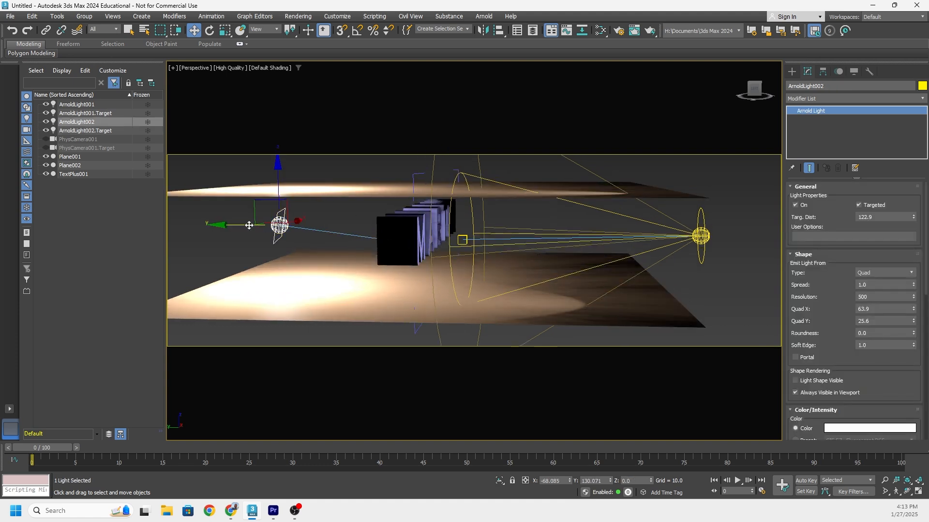
drag(249, 228, 317, 243)
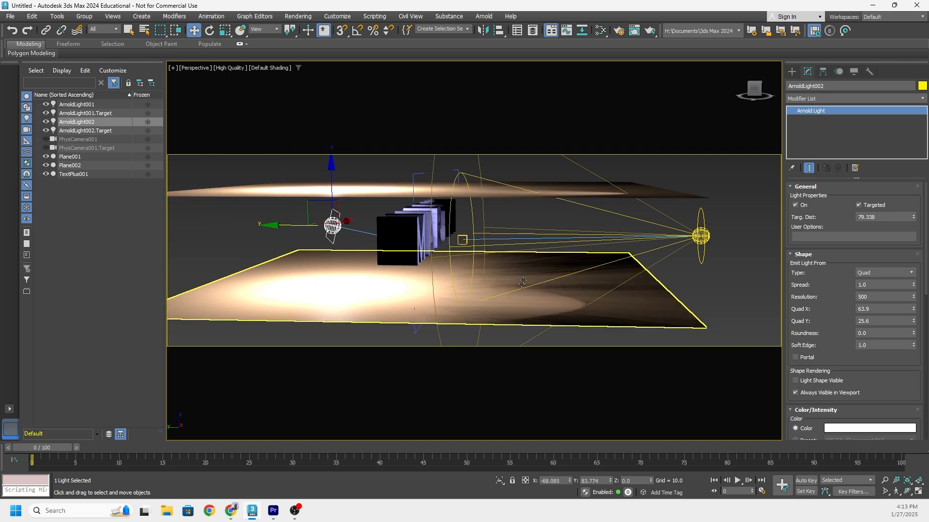
alt+middle_drag(330, 216, 335, 244)
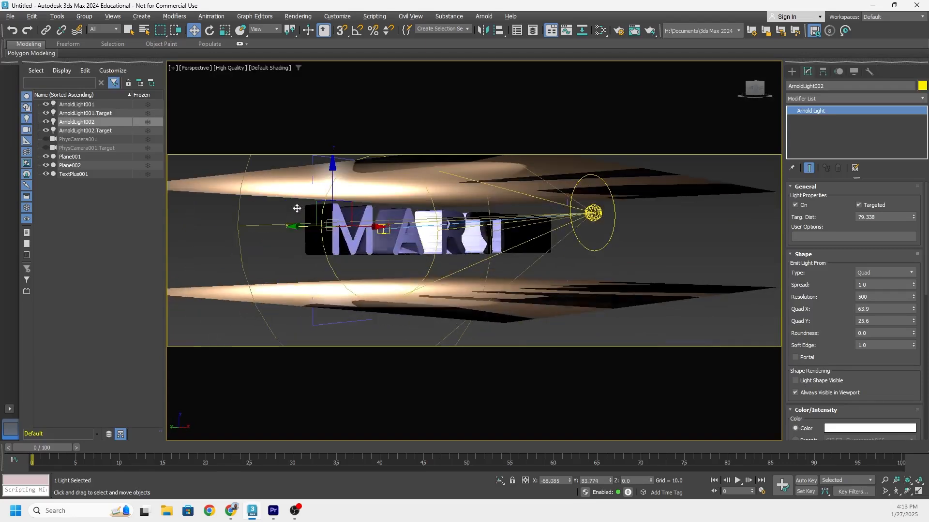
Step: Position the second light at X 0, about Y 118.9 and about Z -13.7
alt+middle_drag(503, 267, 420, 262)
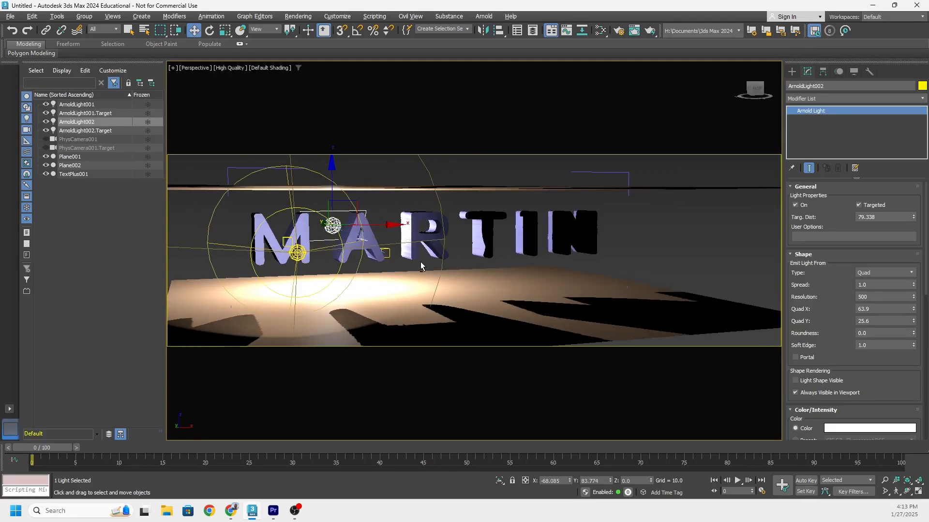
right_click(569, 479)
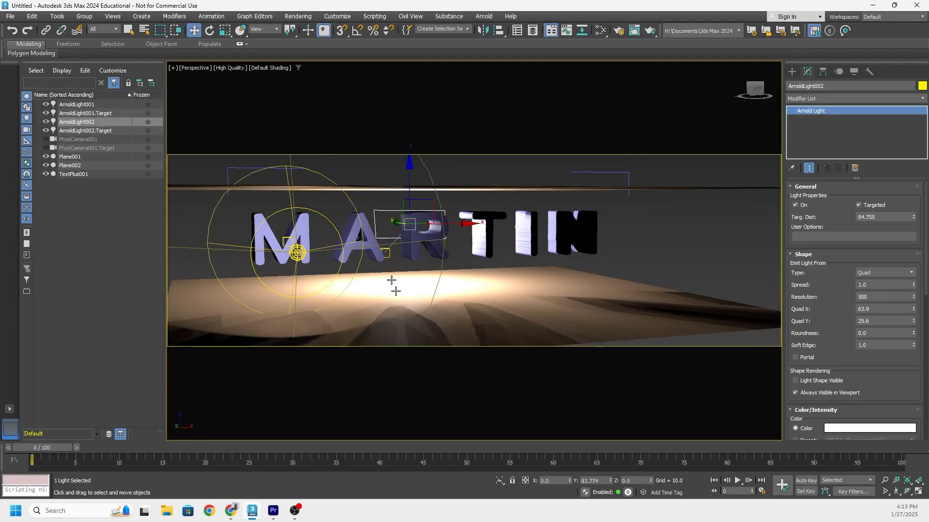
alt+middle_drag(443, 225, 469, 216)
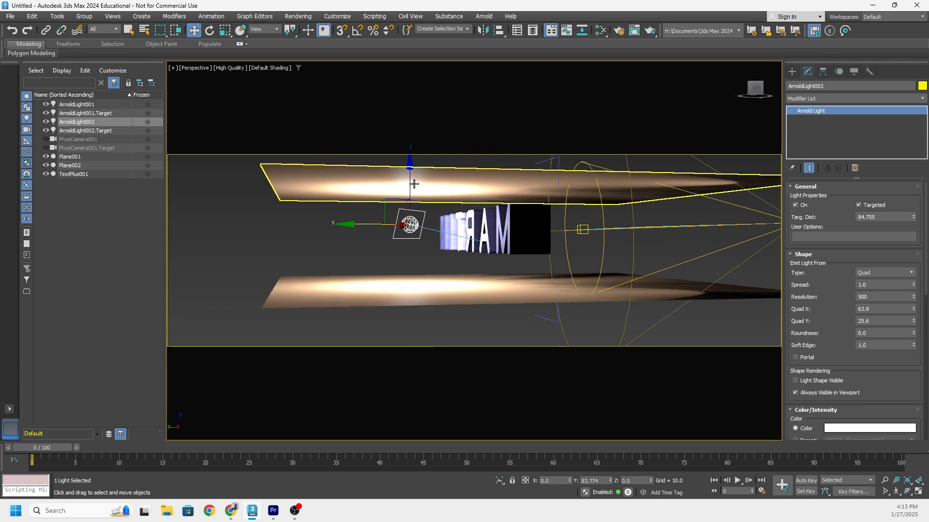
drag(408, 181, 410, 197)
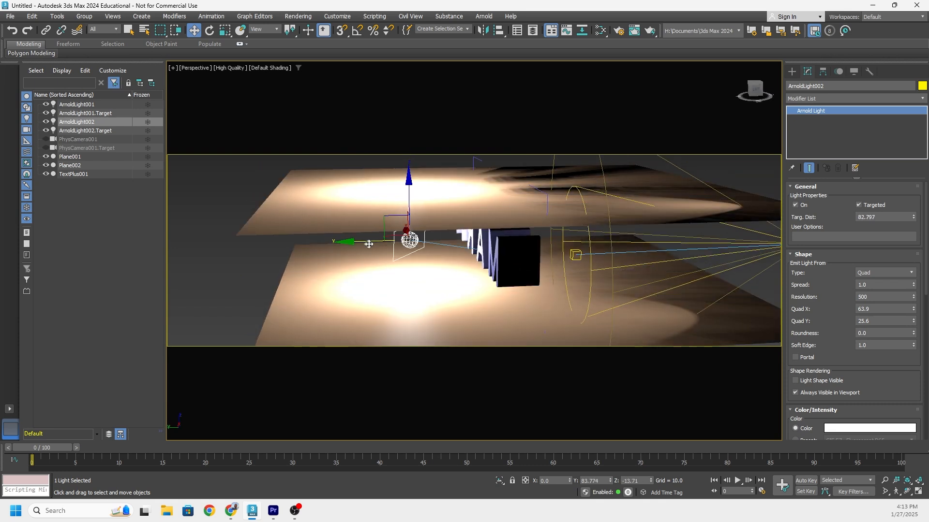
drag(394, 236, 355, 238)
alt+middle_drag(525, 261, 527, 237)
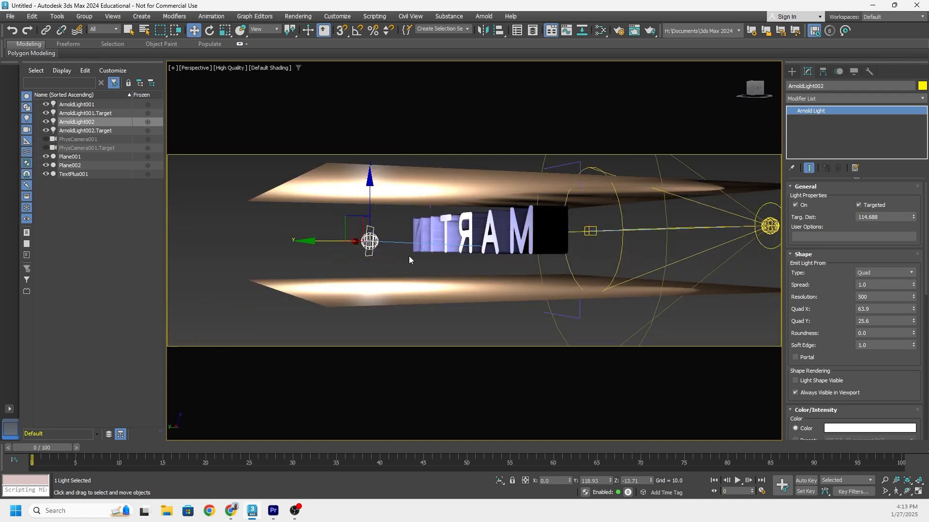
Step: Set the X position of the second light's target to 0
click(99, 131)
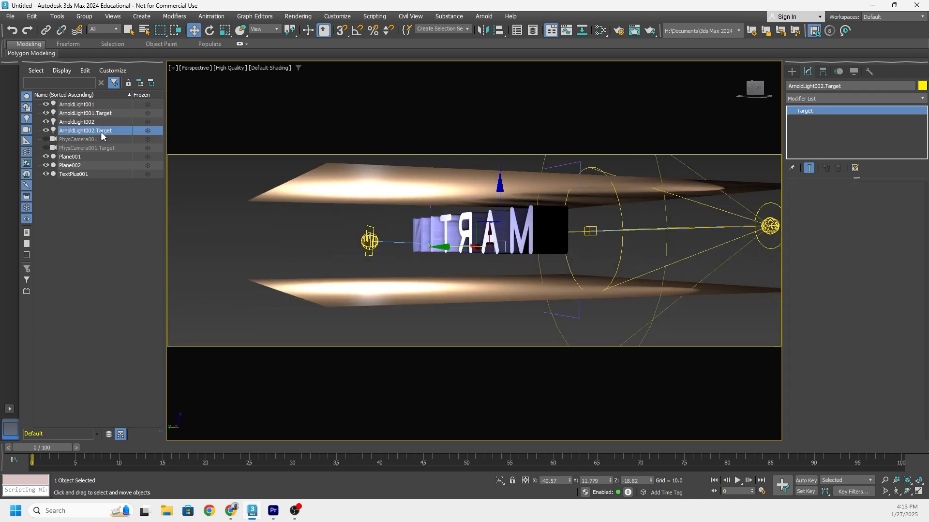
right_click(570, 481)
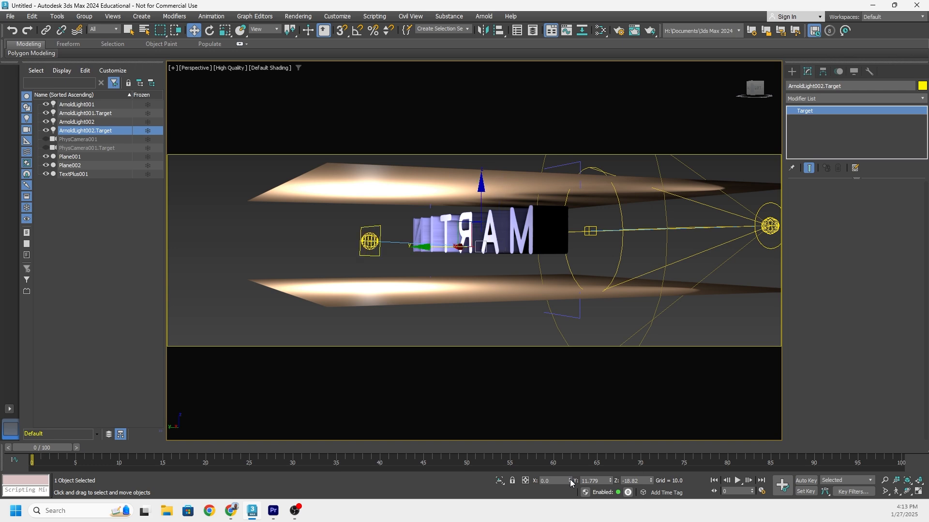
alt+middle_drag(468, 233, 356, 245)
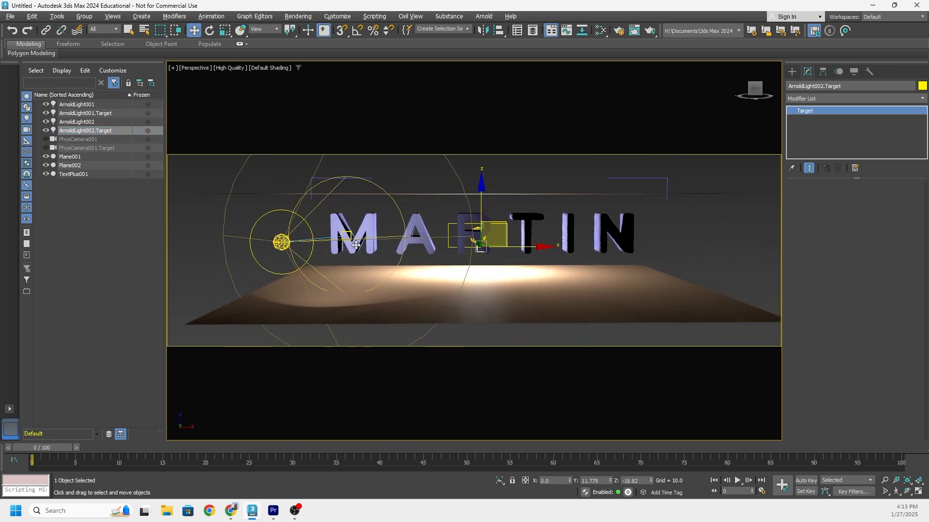
Step: Look through PhysCamera001 and adjust the second light's height to about Z -10.5
scroll(485, 248, up, 4)
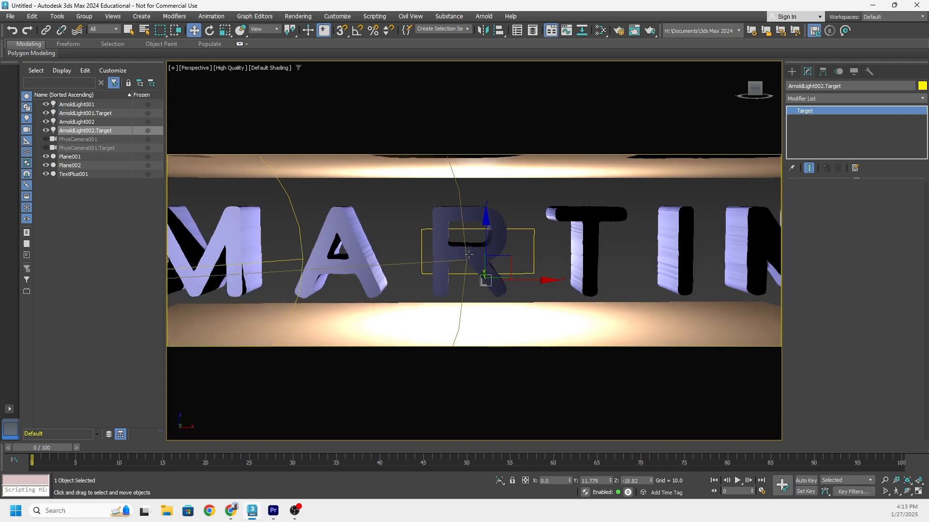
mouse_move(484, 271)
alt+middle_down()
mouse_move(493, 262)
mouse_move(483, 260)
alt+middle_up()
key(c)
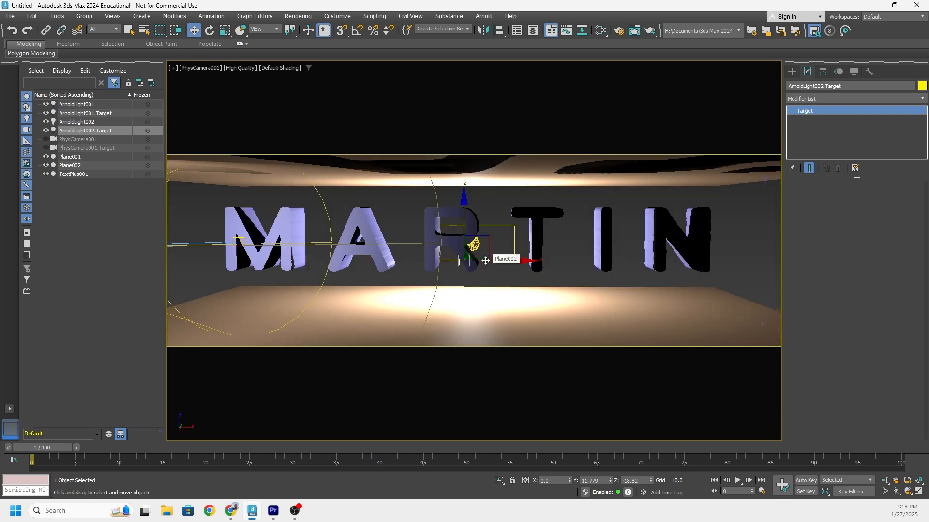
click(472, 239)
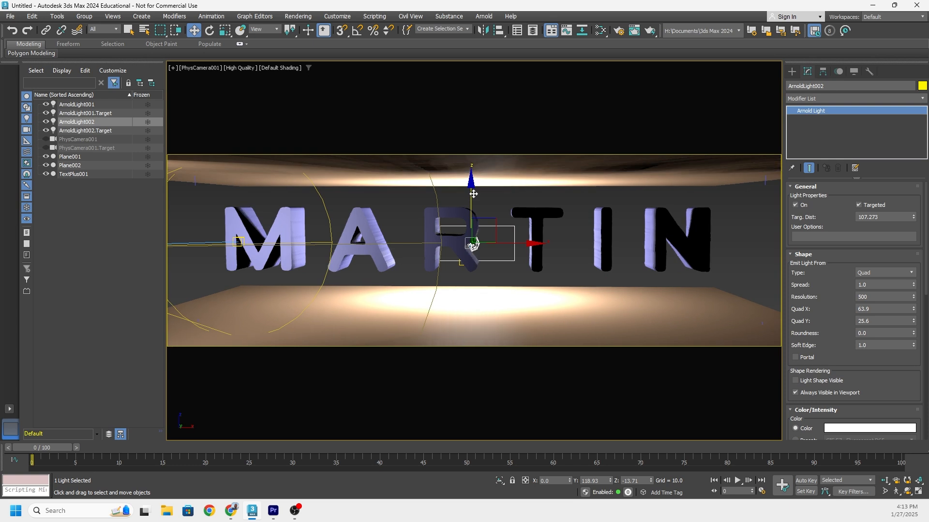
drag(473, 171, 476, 194)
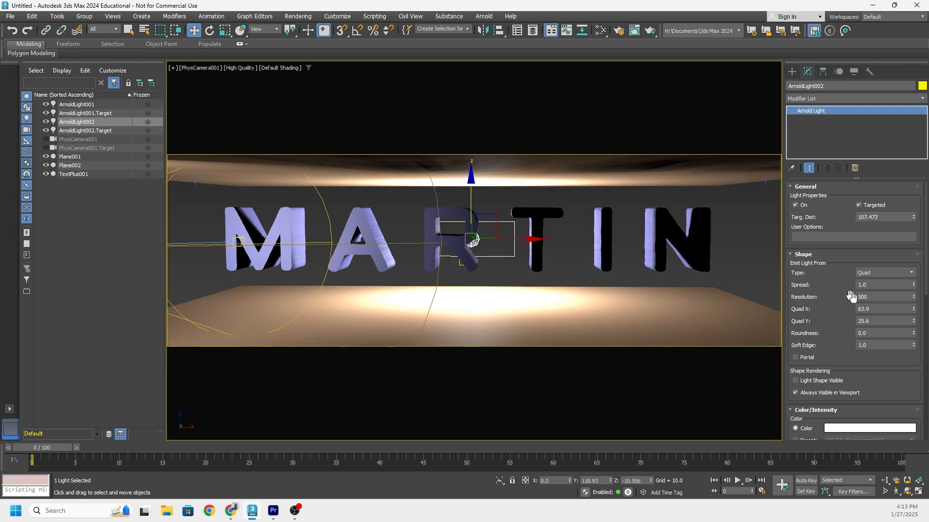
Step: Set the second light's Quad X to 94.8, Quad Y to 26.5 and intensity to 0.5
drag(913, 311, 879, 164)
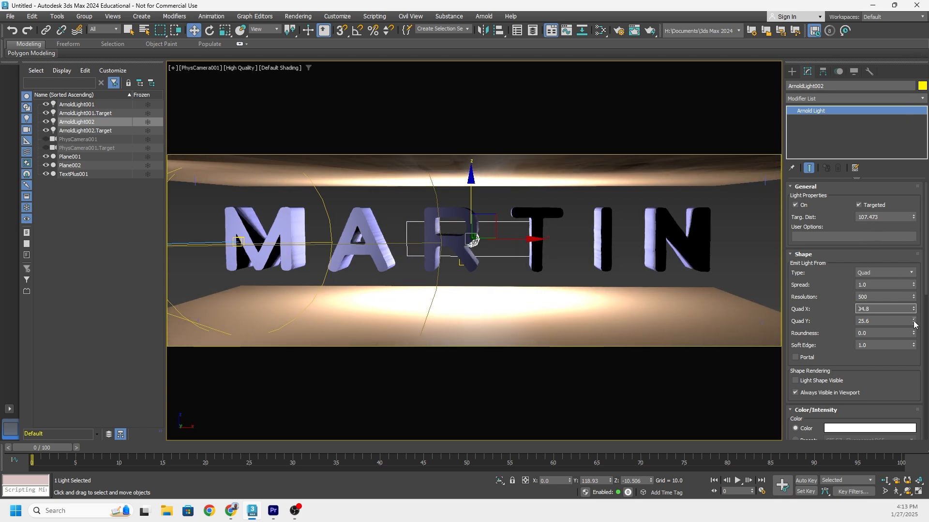
drag(914, 323, 917, 288)
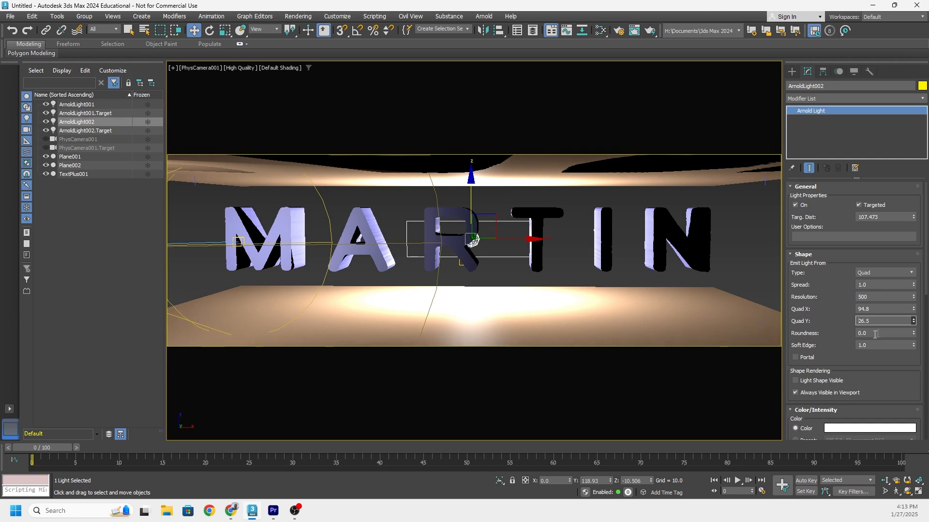
scroll(869, 337, down, 5)
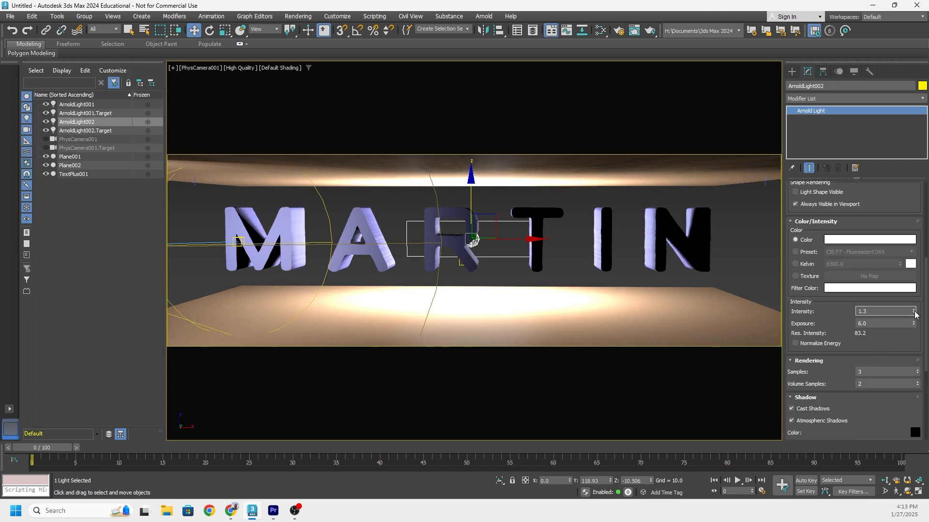
drag(916, 314, 915, 320)
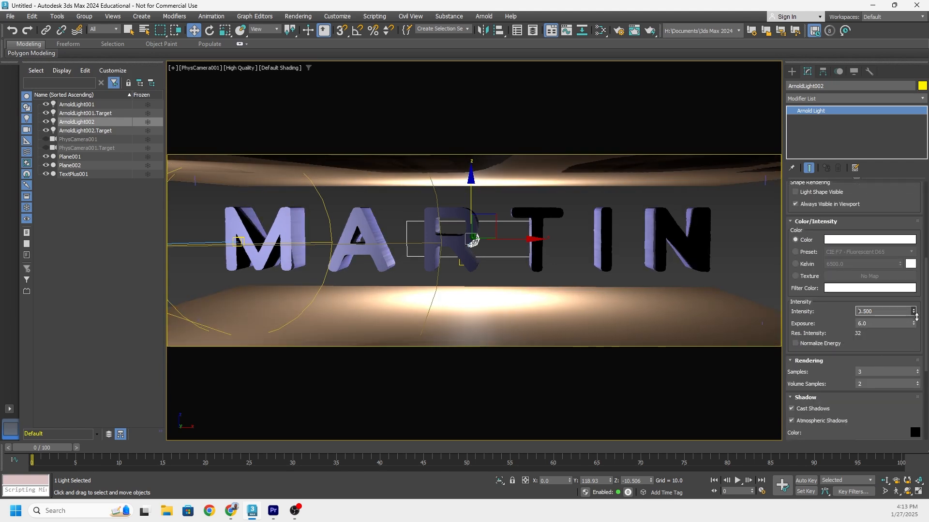
click(544, 198)
Step: In the perspective view, move the first Arnold light along the X axis to about -204.5, away from the text
key(p)
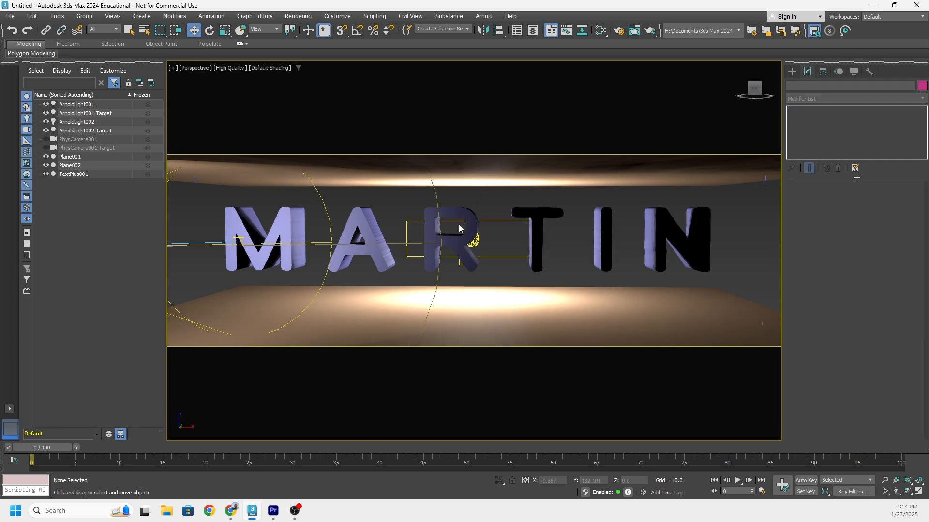
scroll(460, 228, down, 4)
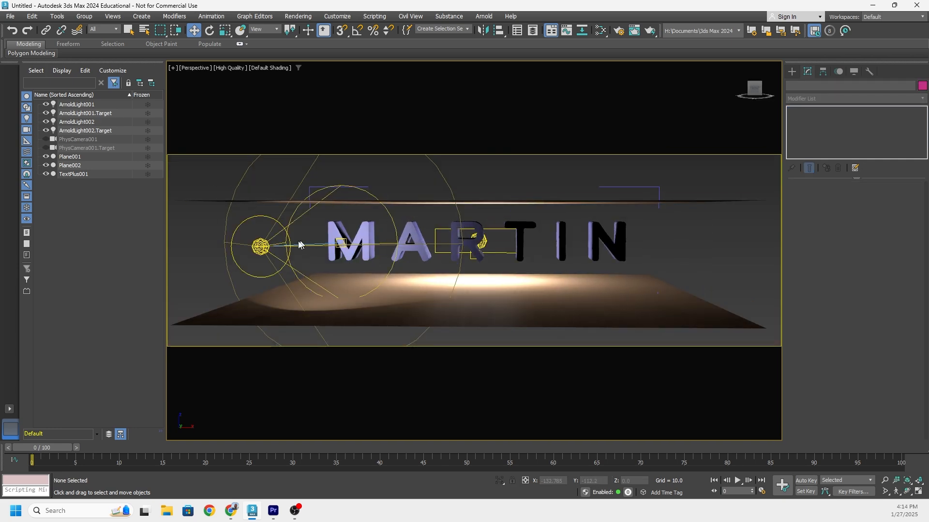
alt+middle_drag(412, 210, 426, 234)
click(363, 229)
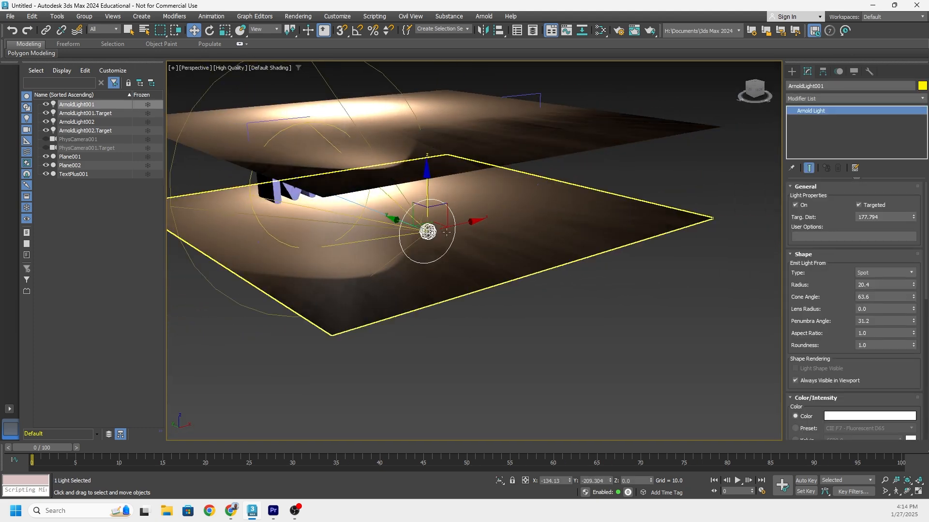
drag(461, 225, 360, 252)
mouse_move(360, 252)
alt+middle_down()
mouse_move(325, 233)
mouse_move(341, 257)
mouse_move(360, 262)
alt+middle_up()
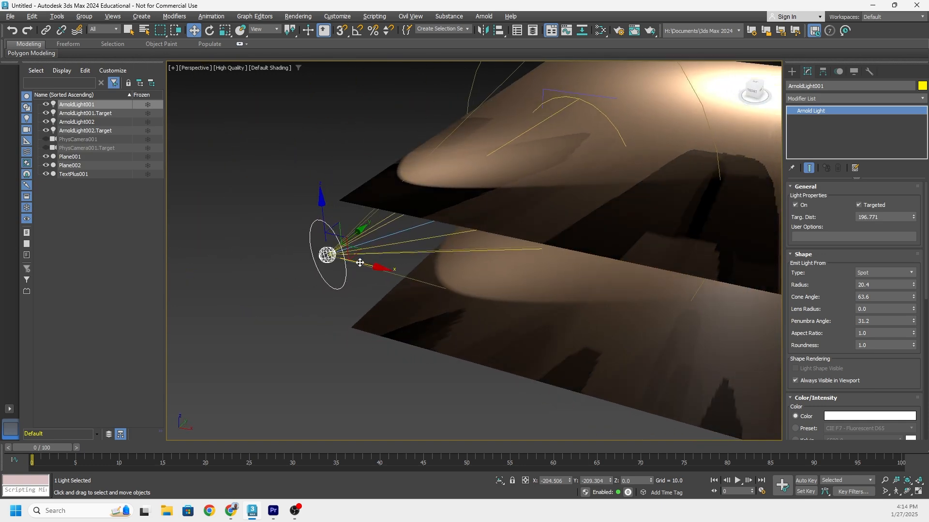
drag(358, 251, 285, 291)
key(ctrl+z)
alt+middle_drag(352, 270, 349, 249)
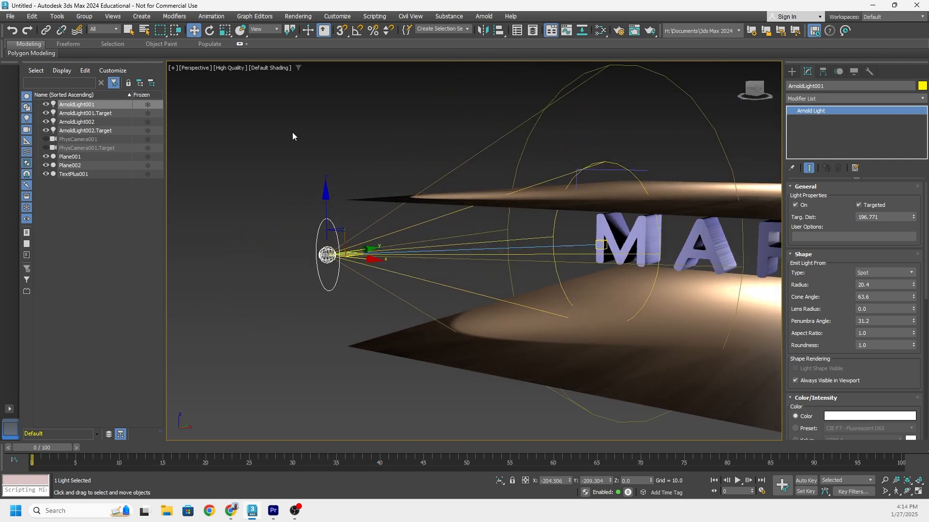
Step: Switch the reference coordinate system to Local and move the first light backward along its local Z axis, away from its target
click(271, 31)
click(264, 63)
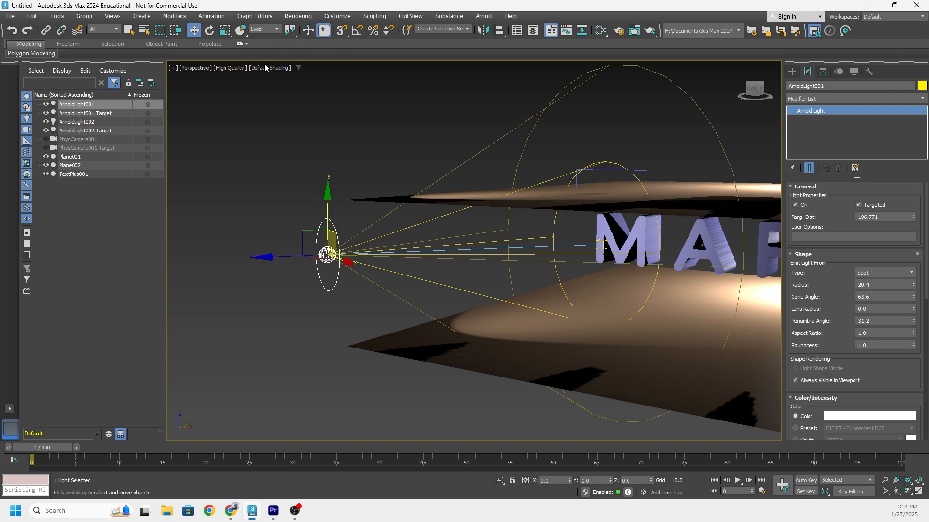
alt+middle_drag(350, 241, 339, 247)
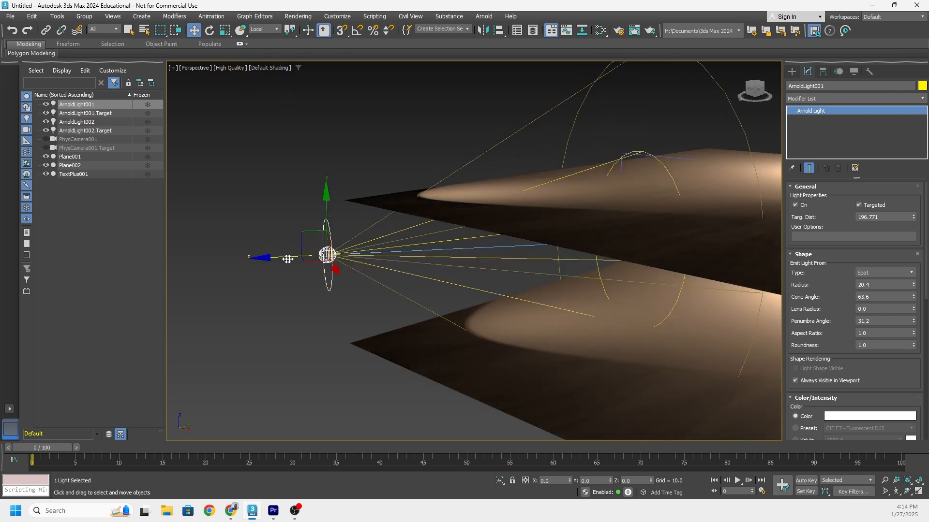
drag(288, 259, 193, 286)
alt+middle_drag(369, 243, 428, 241)
middle_drag(342, 246, 433, 271)
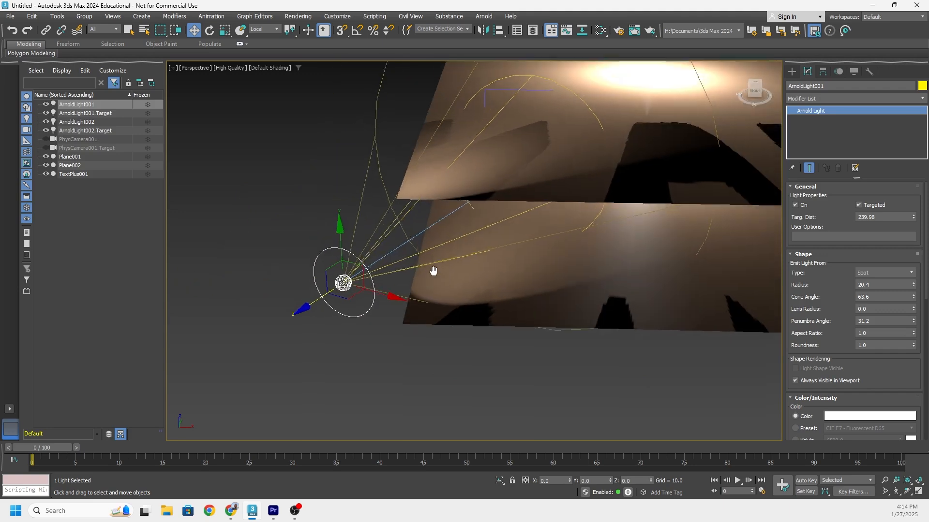
Step: Shift the first light slightly sideways in the positive direction of its local X axis
alt+middle_drag(379, 290, 530, 306)
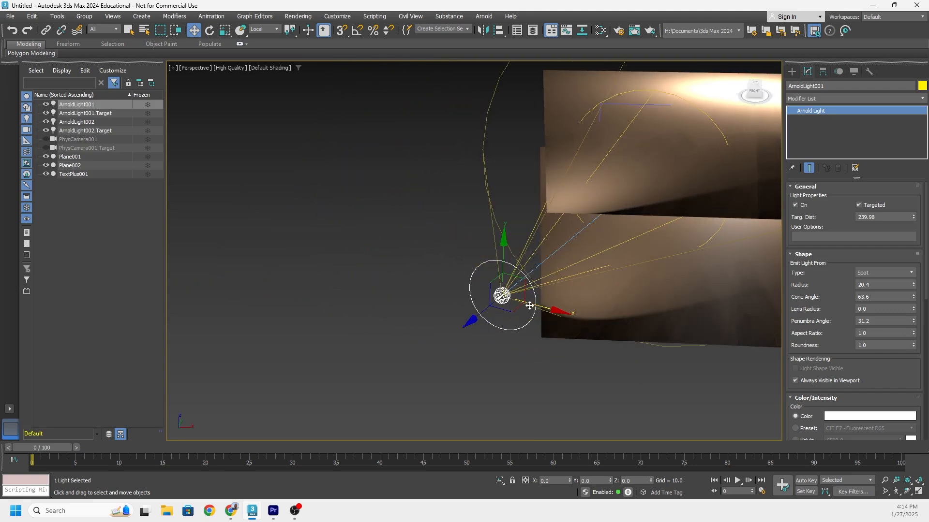
drag(540, 307, 593, 314)
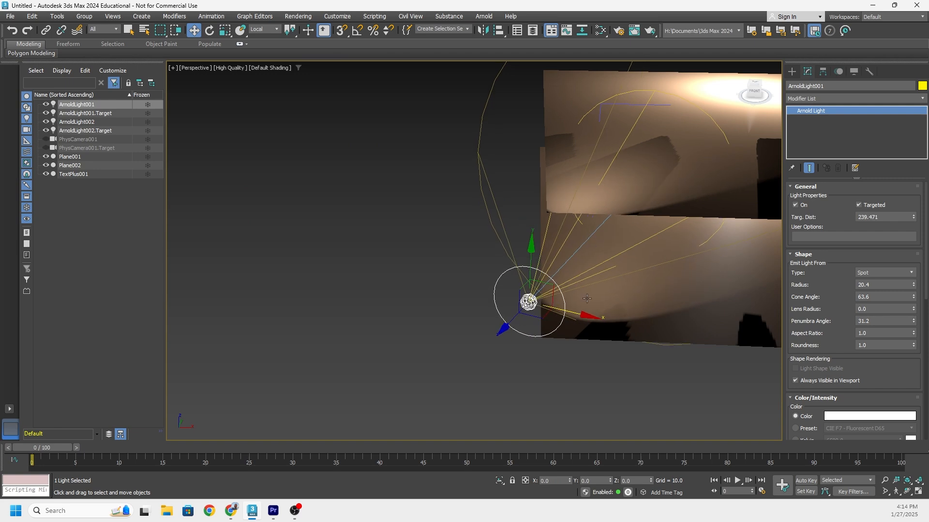
alt+middle_drag(587, 299, 570, 279)
middle_drag(570, 280, 363, 283)
alt+middle_drag(495, 253, 479, 236)
middle_drag(478, 236, 419, 235)
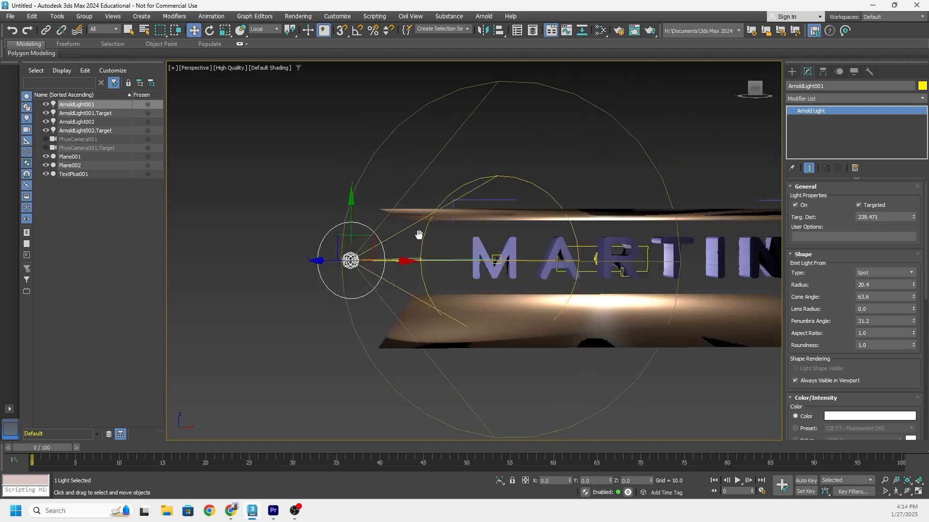
Step: Move the first light toward its target along its local Z axis and adjust its height along its local Y axis
drag(352, 210, 351, 300)
alt+middle_drag(530, 240, 522, 258)
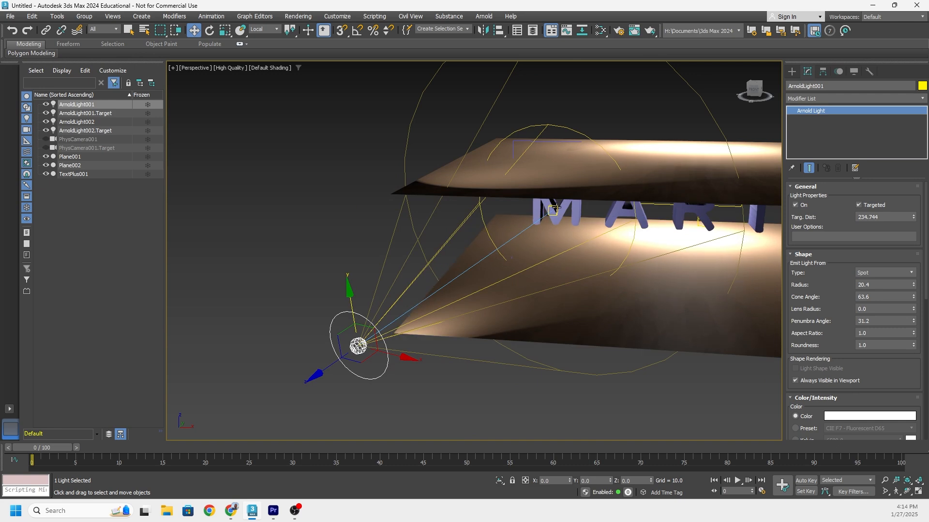
alt+middle_drag(555, 208, 523, 211)
drag(314, 366, 362, 351)
alt+middle_drag(426, 316, 439, 269)
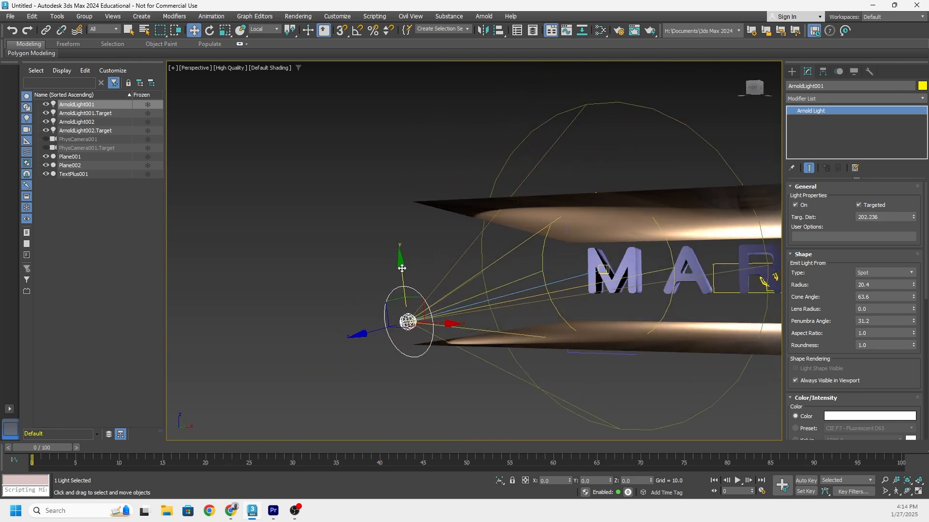
drag(402, 265, 417, 206)
Step: Set the first light's radius to 17.7 and its cone angle to 57.3
alt+middle_drag(464, 232, 550, 249)
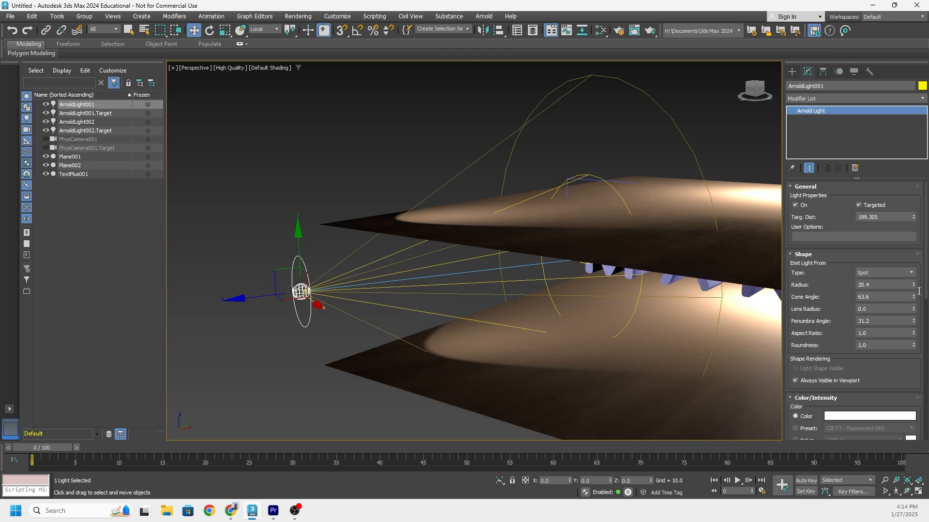
mouse_move(914, 299)
mouse_down()
mouse_move(914, 314)
mouse_move(914, 295)
mouse_up()
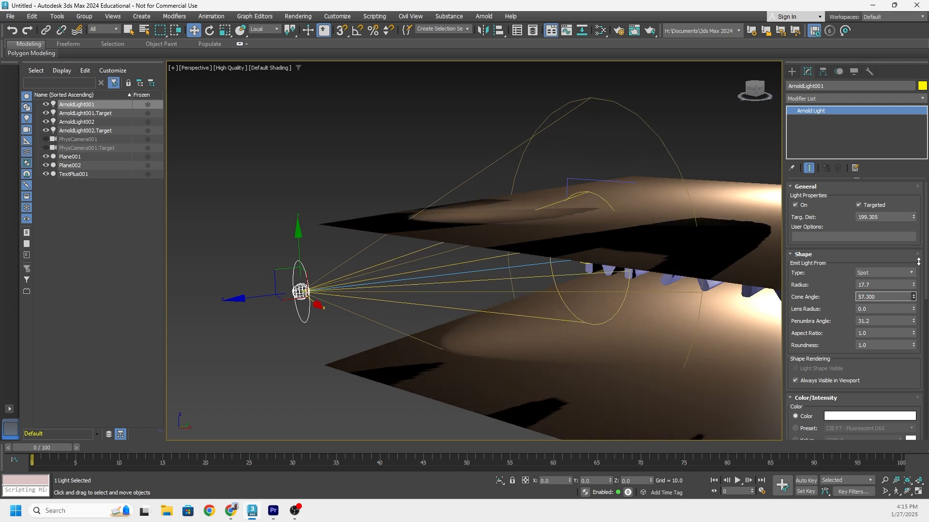
middle_drag(429, 300, 385, 306)
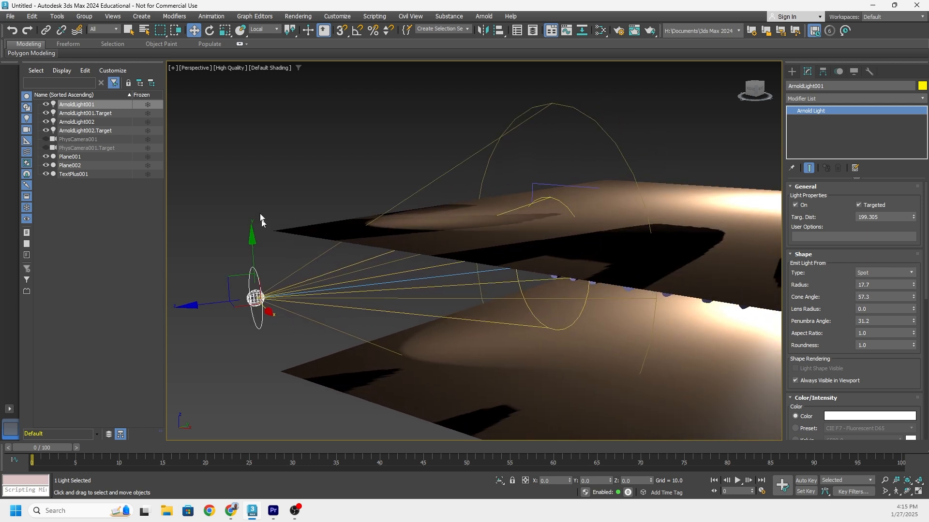
Step: Switch the reference coordinate system to View and clone the first light as a copy along the X axis to about 201.67
click(269, 31)
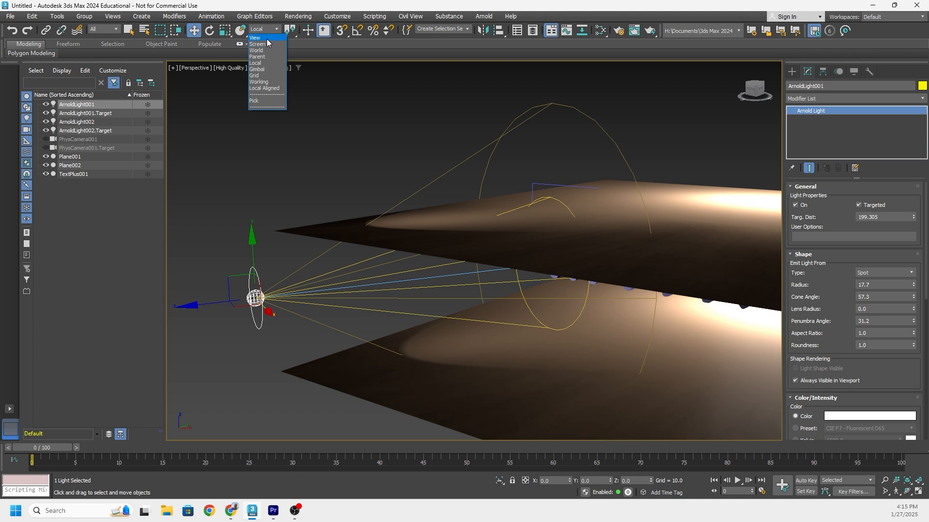
click(261, 38)
alt+middle_drag(321, 144, 314, 210)
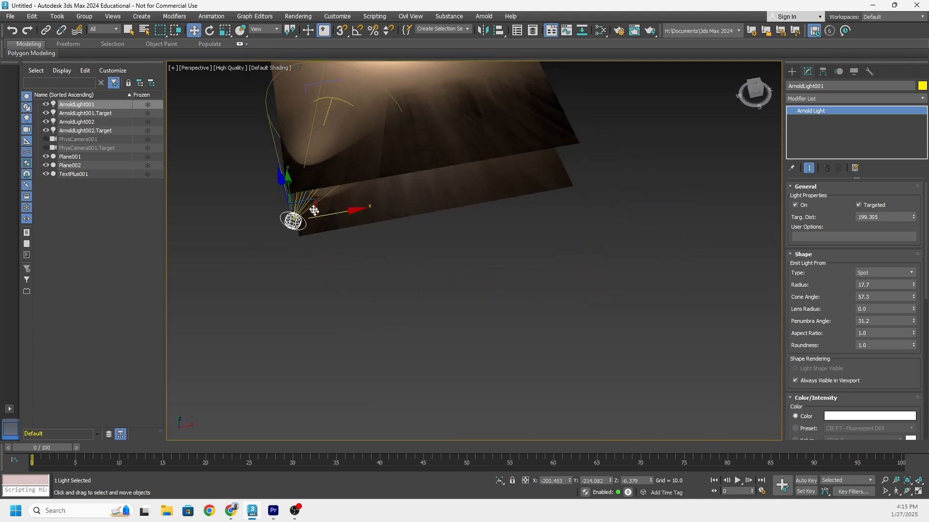
shift+drag(338, 213, 635, 191)
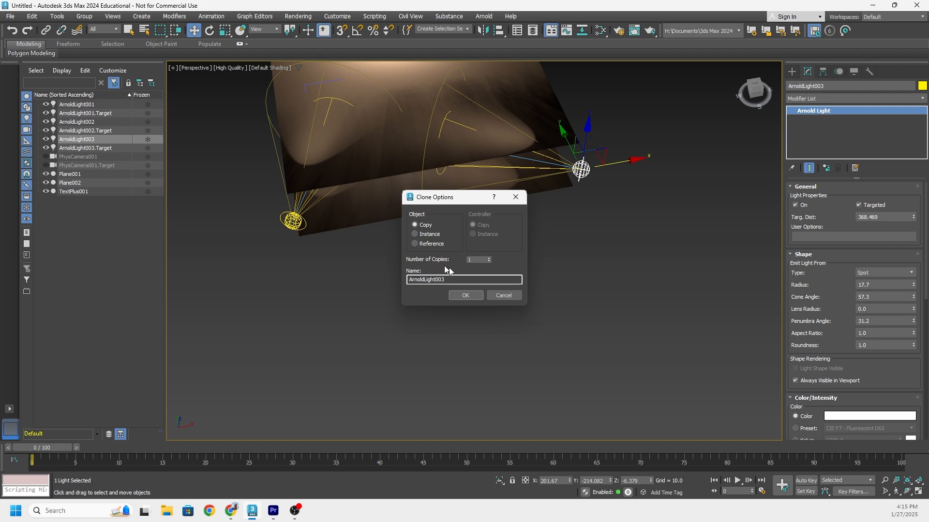
click(465, 296)
Step: Set the X position of both the cloned light's target and the first light's target to 0
click(92, 148)
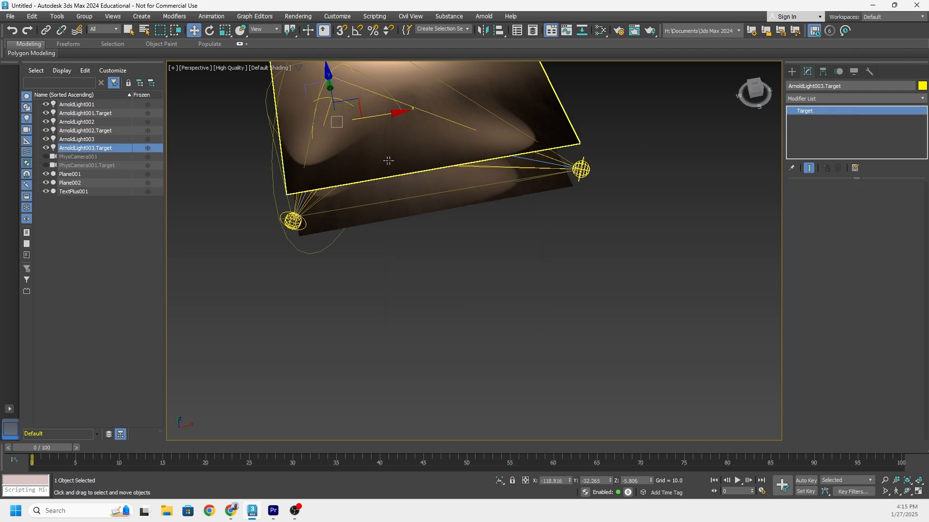
alt+middle_drag(389, 160, 386, 119)
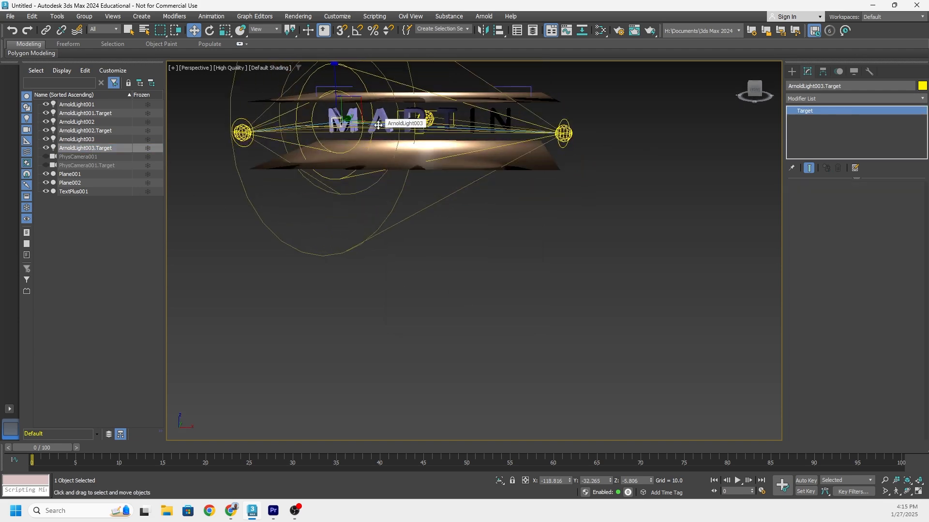
drag(378, 125, 414, 125)
right_click(569, 478)
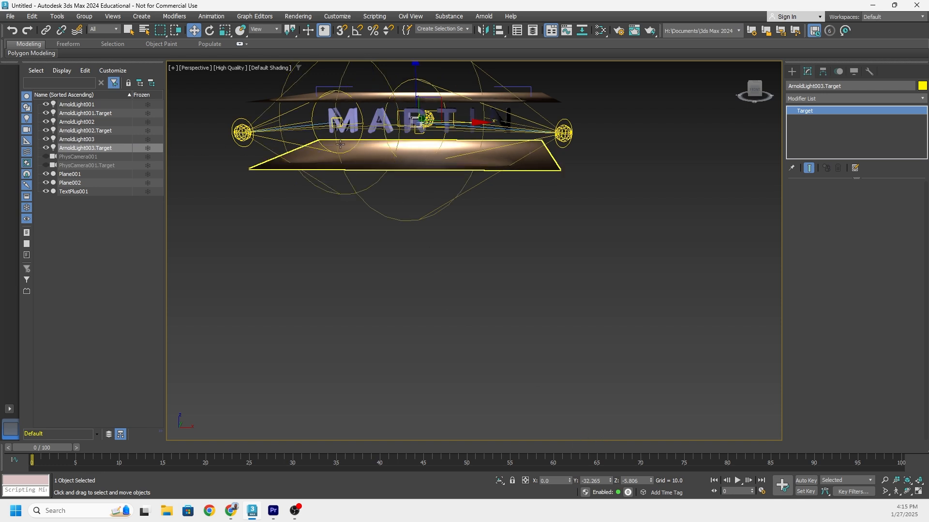
click(339, 121)
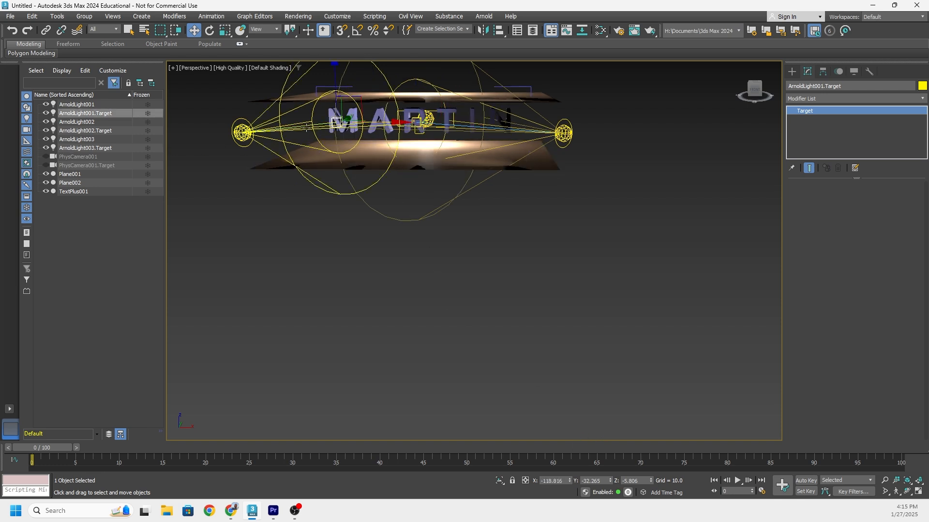
right_click(569, 481)
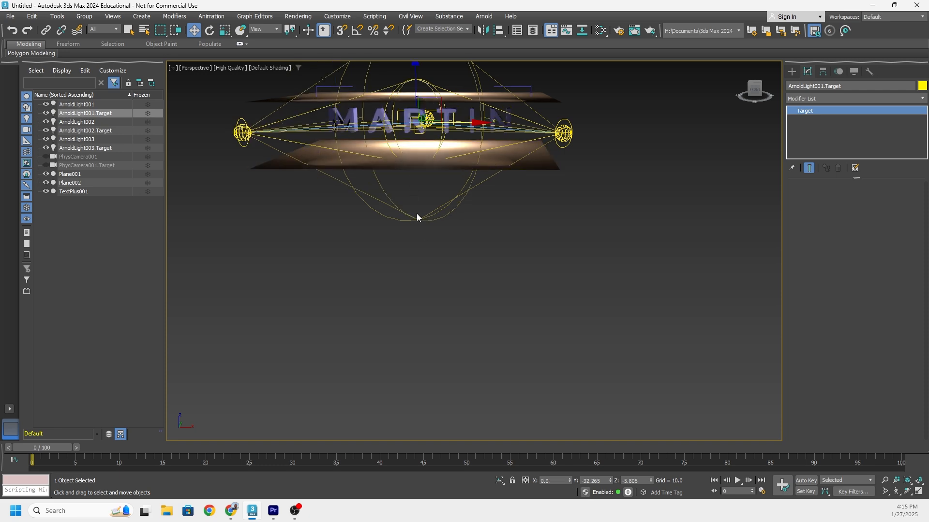
Step: Look through the physical camera with safe frames shown and change the Quad light's color to light yellow by lowering its blue component
key(c)
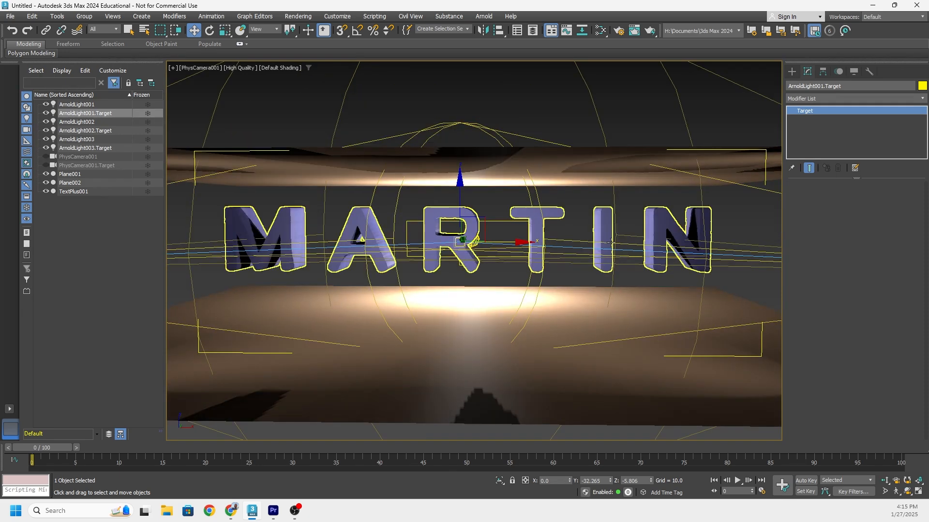
key(shift+f)
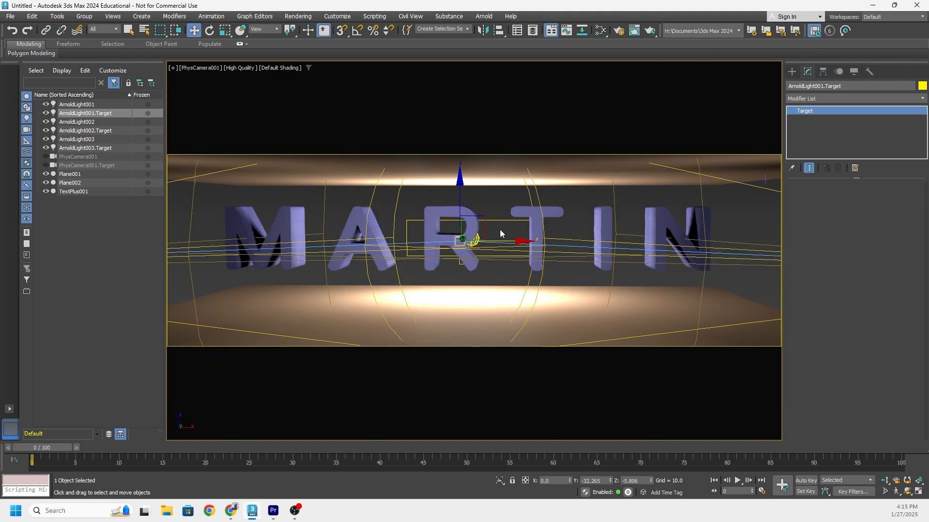
click(493, 211)
click(473, 239)
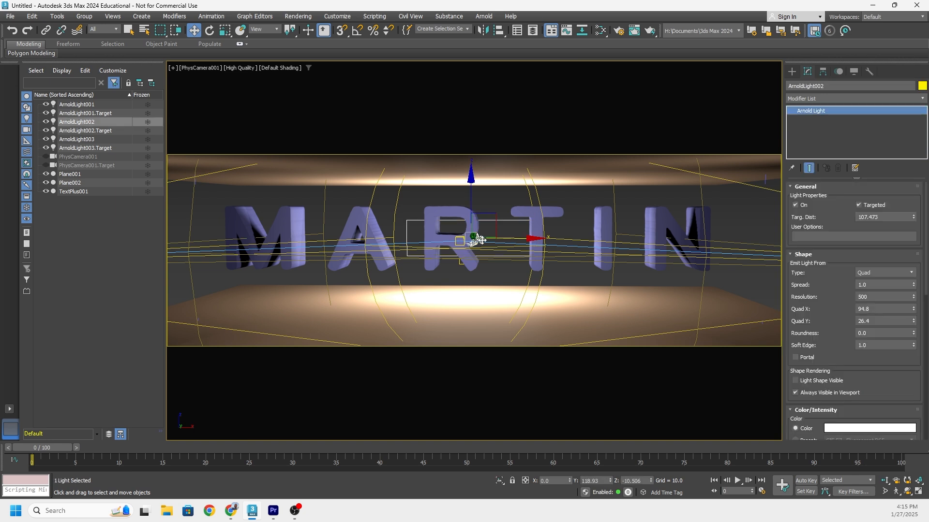
click(861, 428)
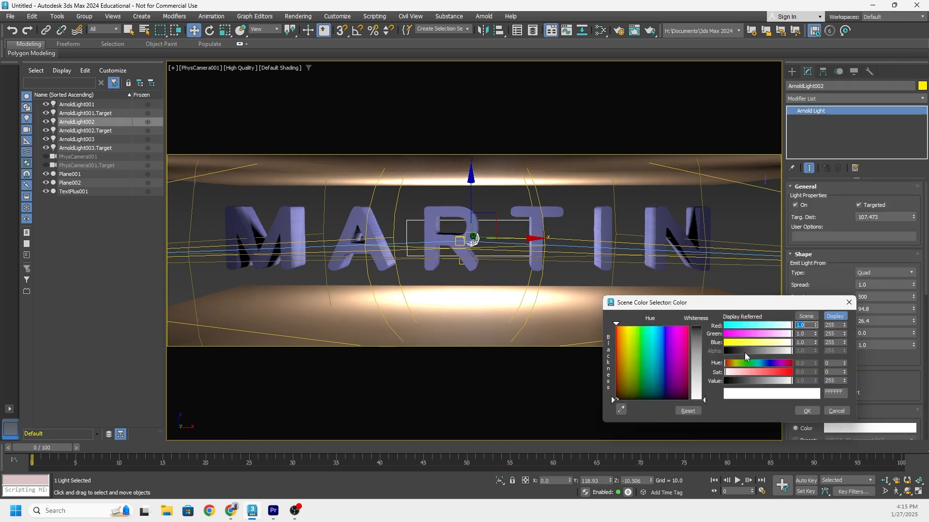
mouse_move(757, 345)
mouse_down()
mouse_move(740, 340)
mouse_move(748, 343)
mouse_up()
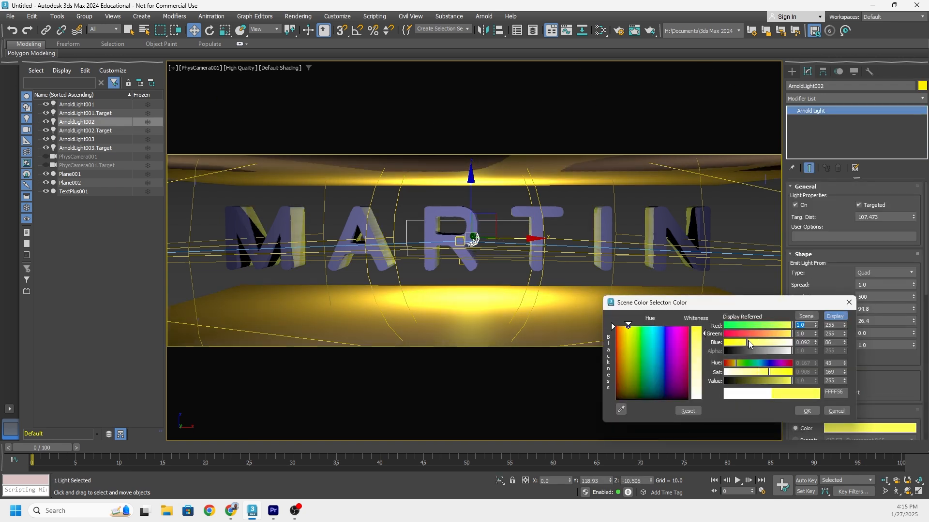
click(806, 411)
Step: Change the first Arnold light's color to cyan (1DFFFF) by lowering its red component to 29
click(84, 105)
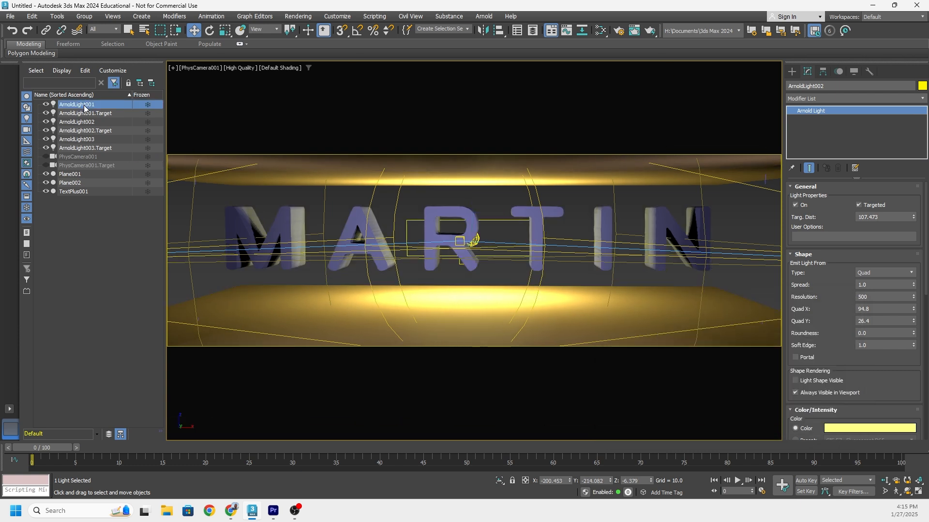
click(869, 416)
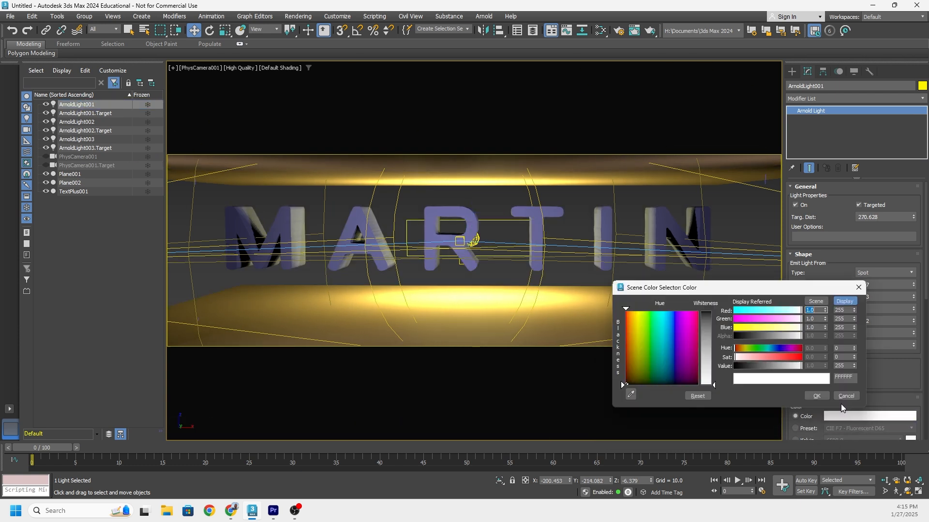
drag(767, 311, 745, 312)
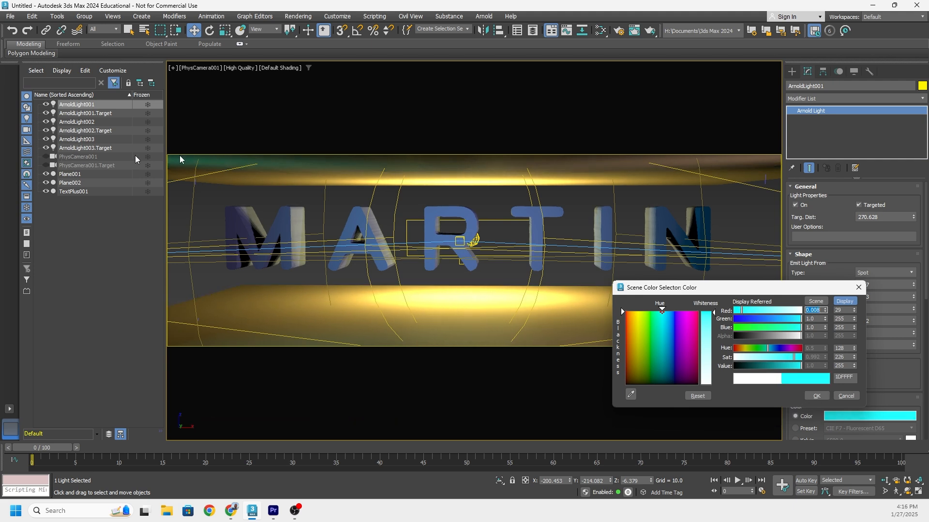
click(814, 397)
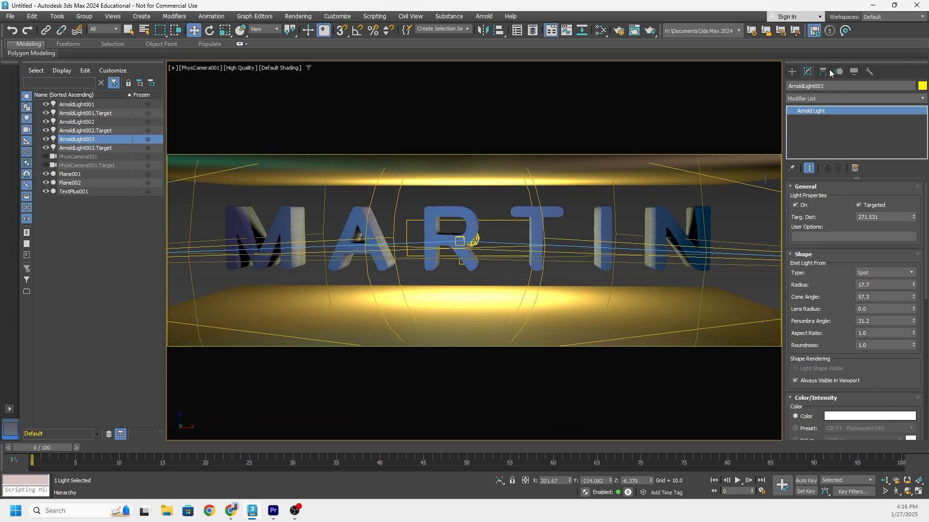
Step: Change the cloned light's color to magenta (FF24FF) by lowering its green component to 36, and deselect the light
click(883, 417)
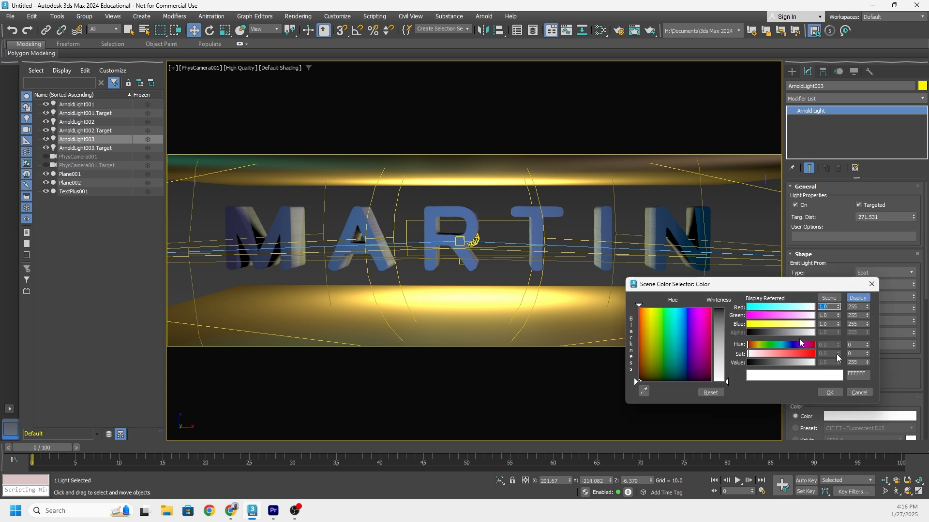
drag(776, 316, 755, 314)
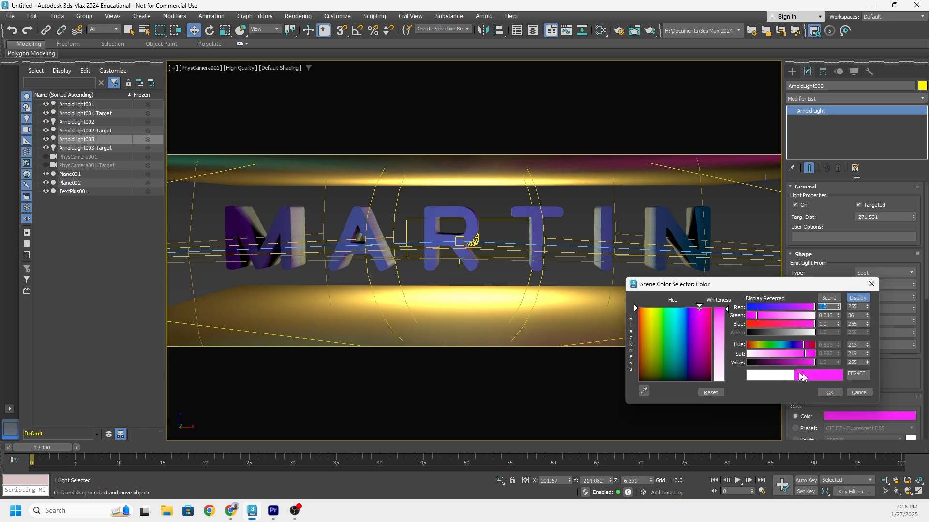
click(830, 393)
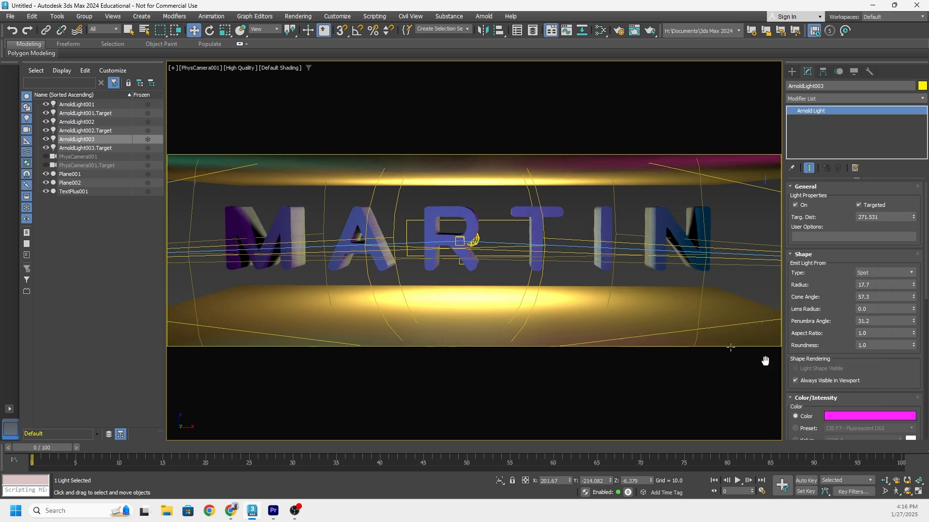
click(577, 196)
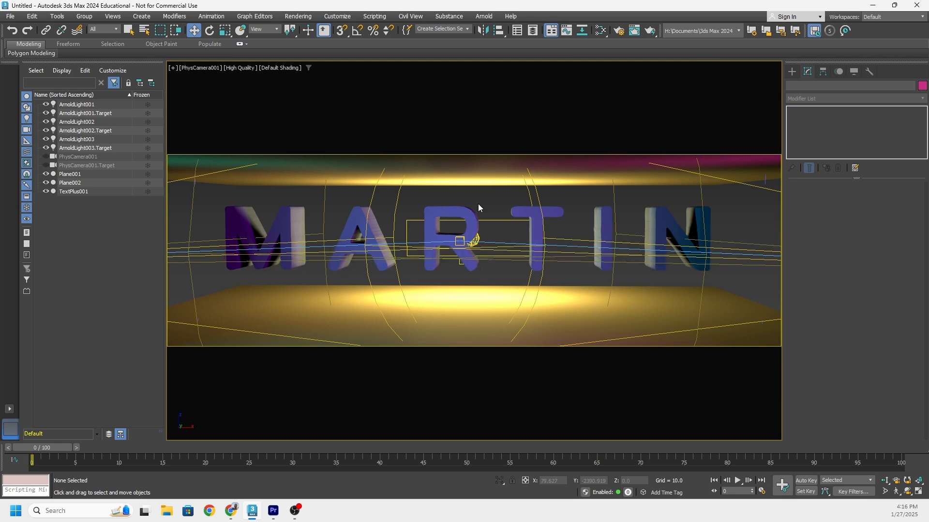
Step: Switch to the perspective view, preview the colored lighting with ActiveShade using Arnold, and stop the preview
key(p)
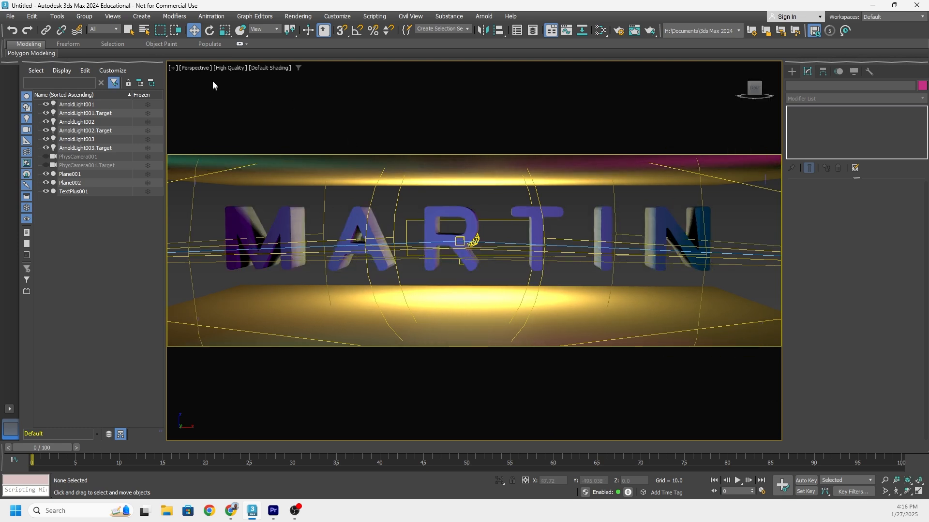
click(235, 68)
click(237, 79)
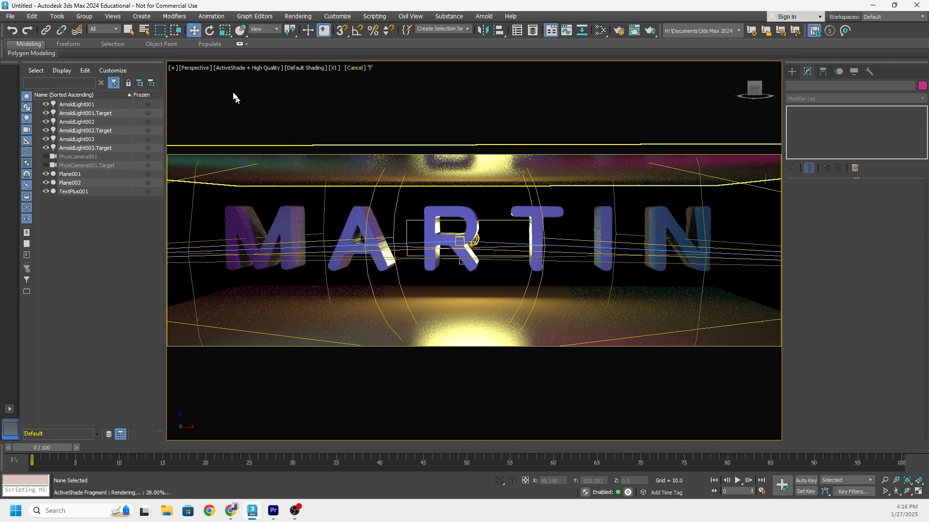
click(254, 68)
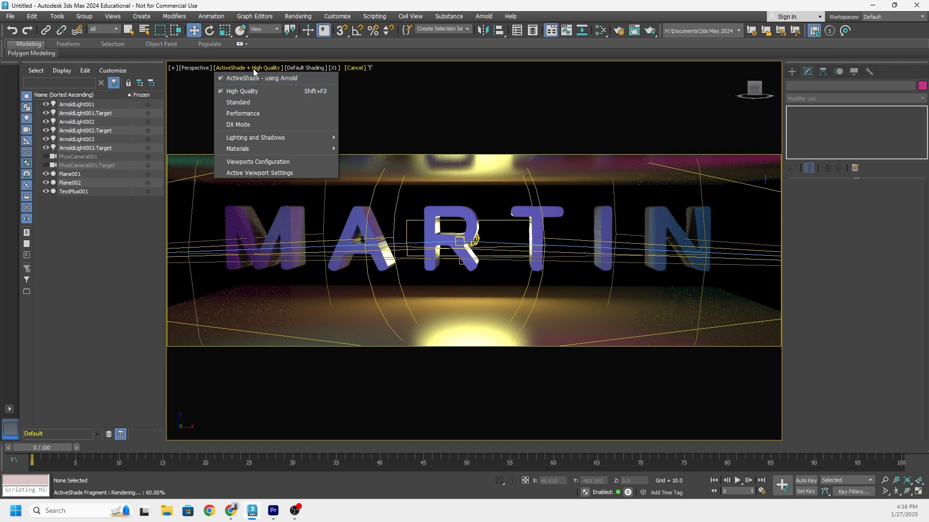
click(253, 69)
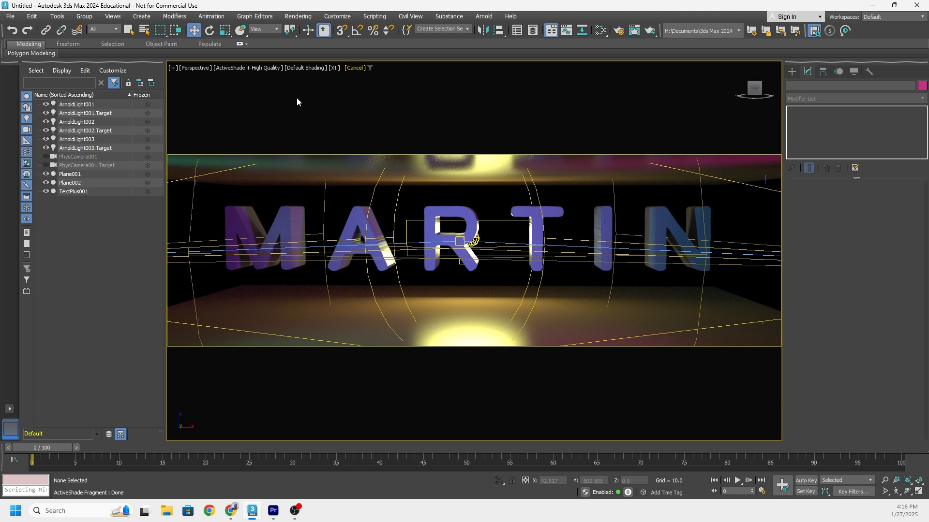
click(356, 67)
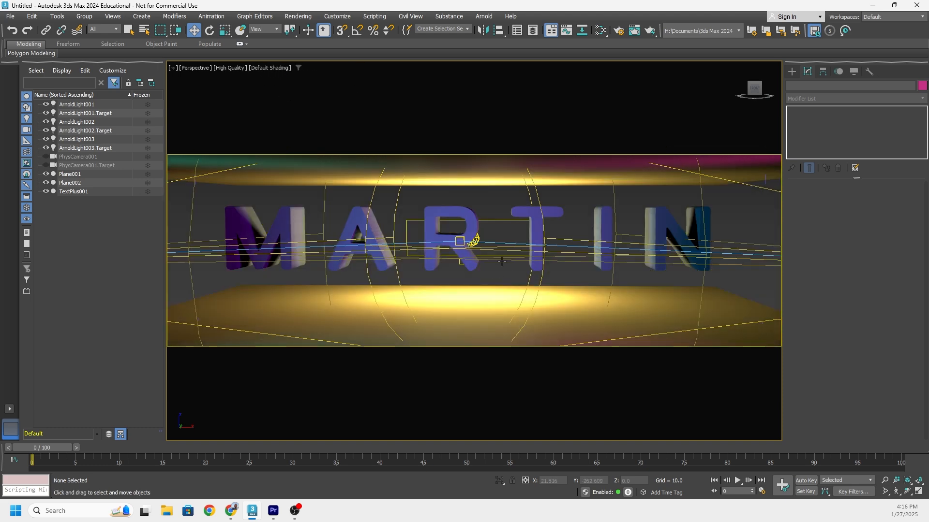
middle_drag(500, 261, 501, 260)
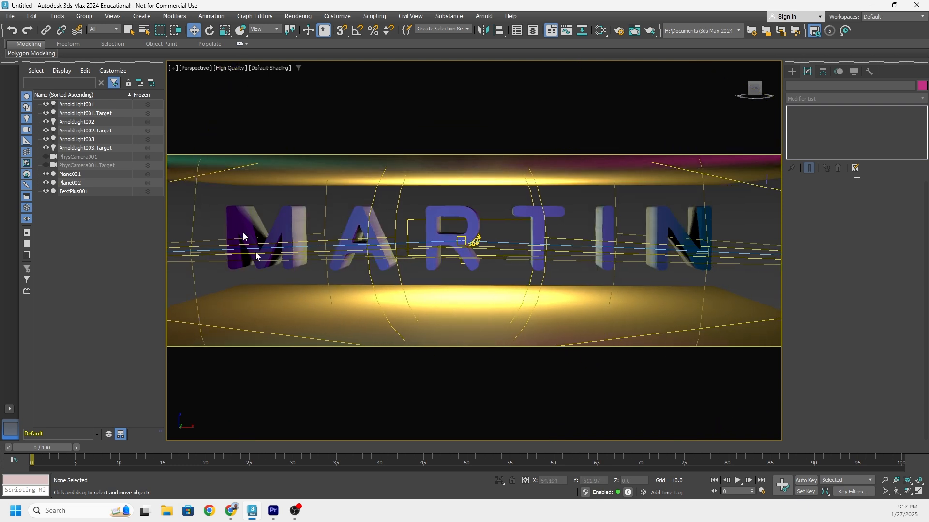
scroll(487, 271, down, 5)
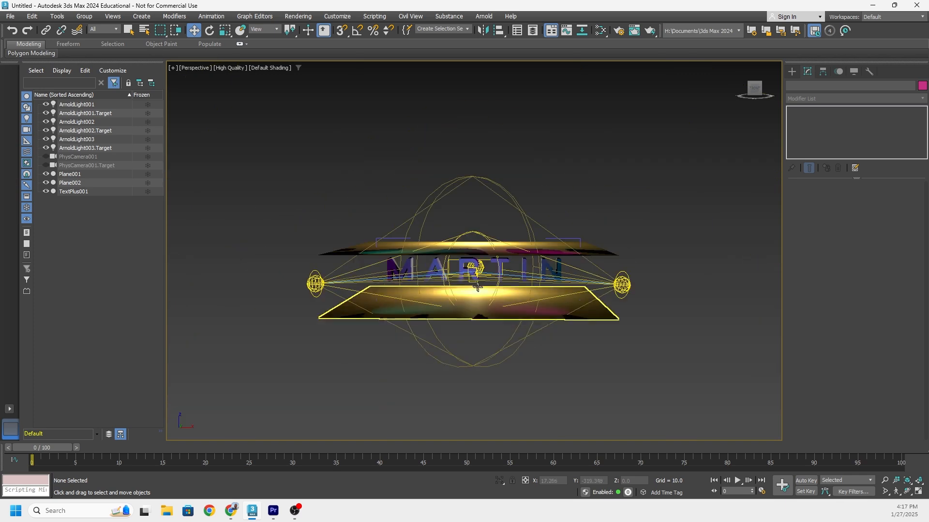
scroll(488, 271, up, 8)
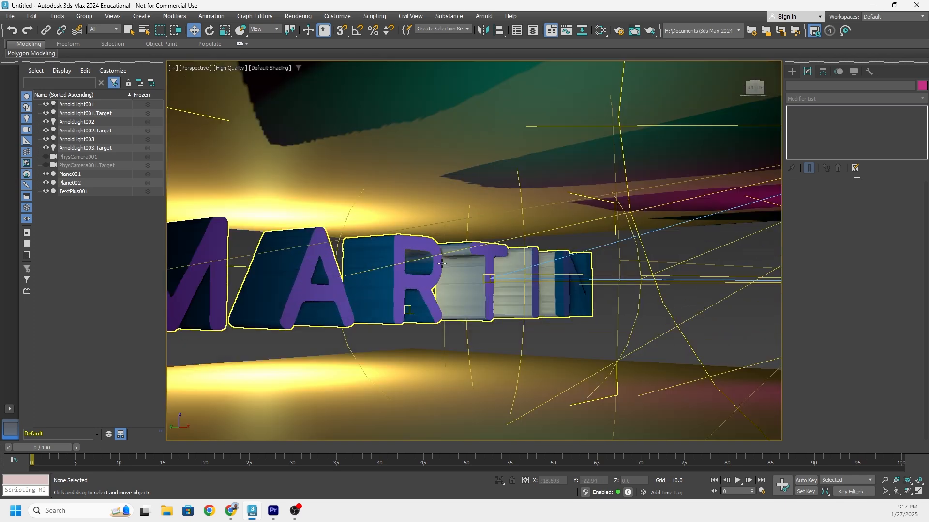
scroll(540, 268, down, 5)
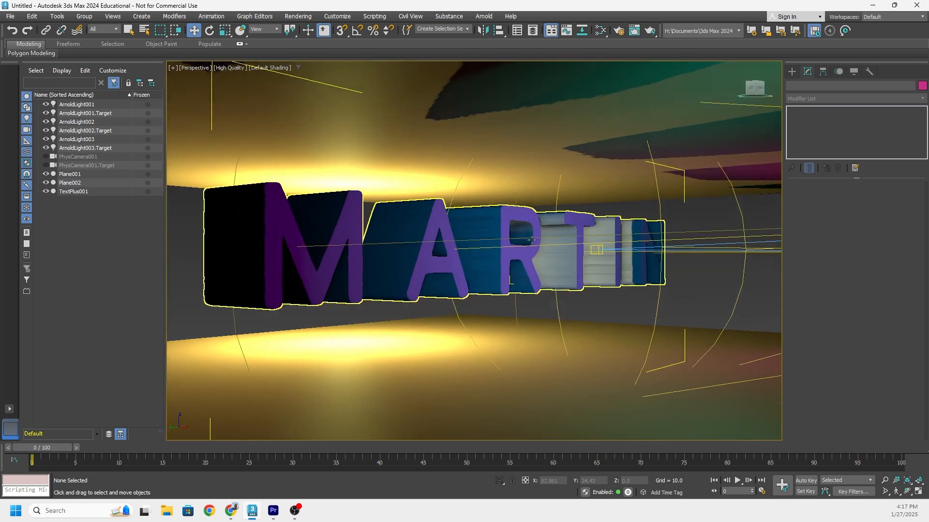